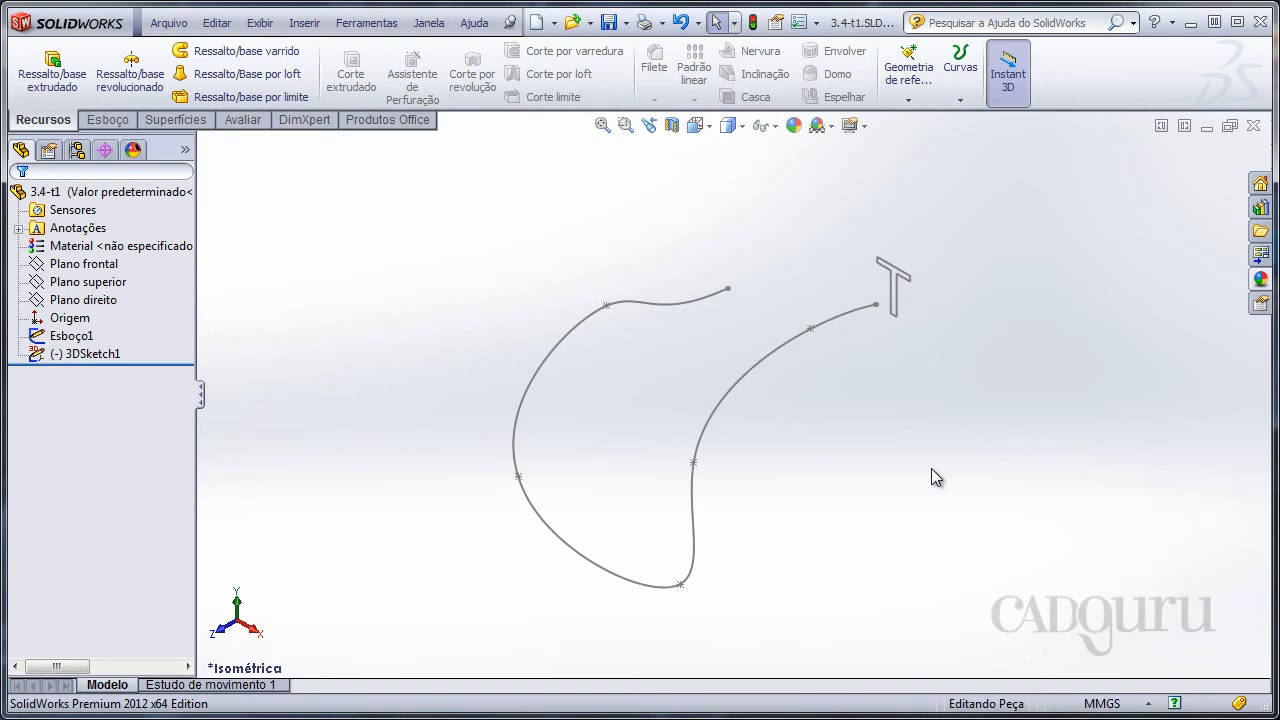
# Start a swept boss using the T-shaped sketch as the profile and the 3D spline sketch as the path.
pyautogui.keyDown('ctrl'); pyautogui.moveTo(968, 387); pyautogui.dragTo(845, 486, button='middle'); pyautogui.keyUp('ctrl')
pyautogui.keyDown('shift'); pyautogui.moveTo(845, 486); pyautogui.dragTo(781, 298, button='middle'); pyautogui.keyUp('shift')
pyautogui.keyDown('ctrl'); pyautogui.moveTo(795, 355); pyautogui.dragTo(490, 445, button='middle'); pyautogui.keyUp('ctrl')
pyautogui.moveTo(628, 411); pyautogui.dragTo(825, 356, button='middle')
pyautogui.scroll(-1, 589, 400)
pyautogui.scroll(4, 640, 396)
pyautogui.scroll(2, 687, 404)
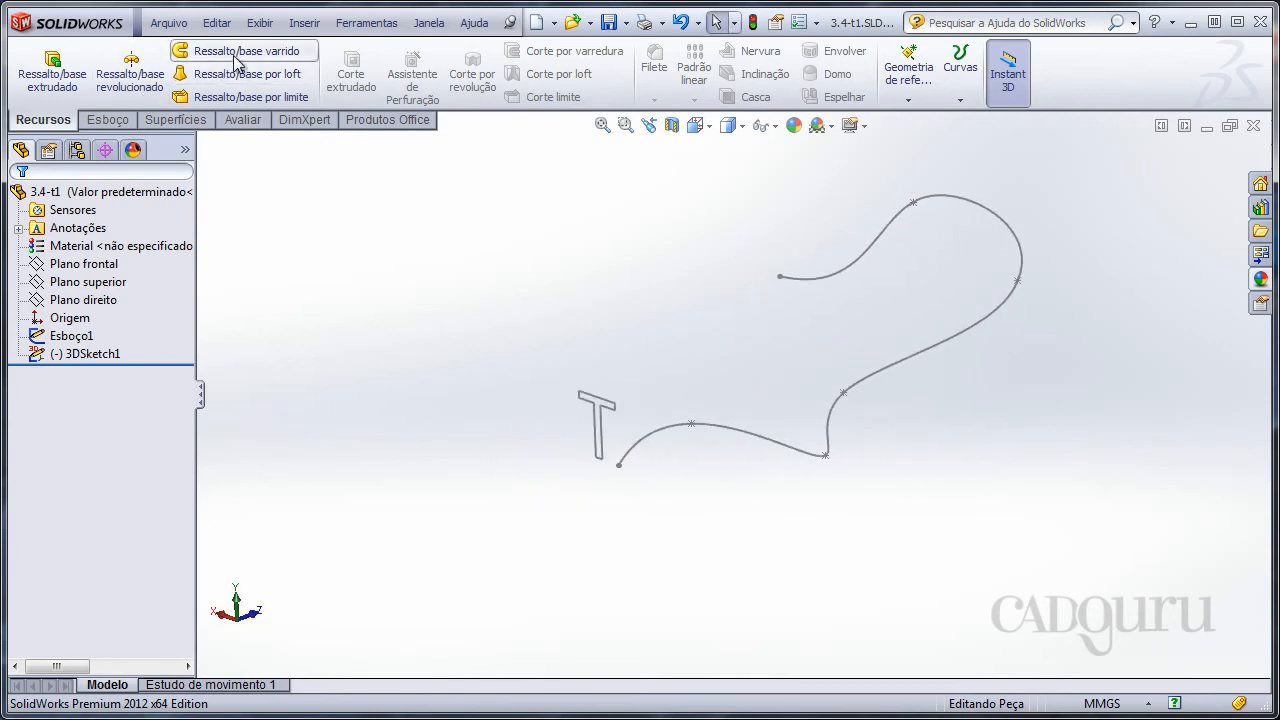
pyautogui.click(185, 50)
pyautogui.scroll(-3, 468, 364)
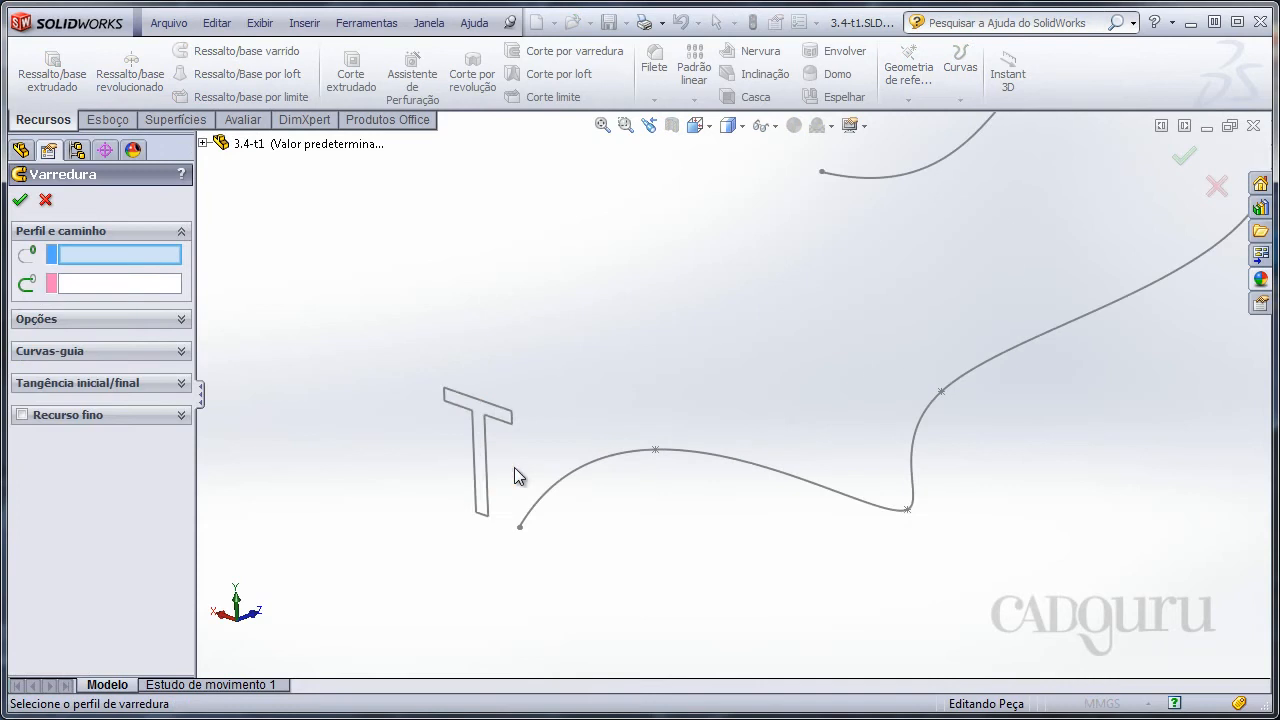
pyautogui.click(490, 460)
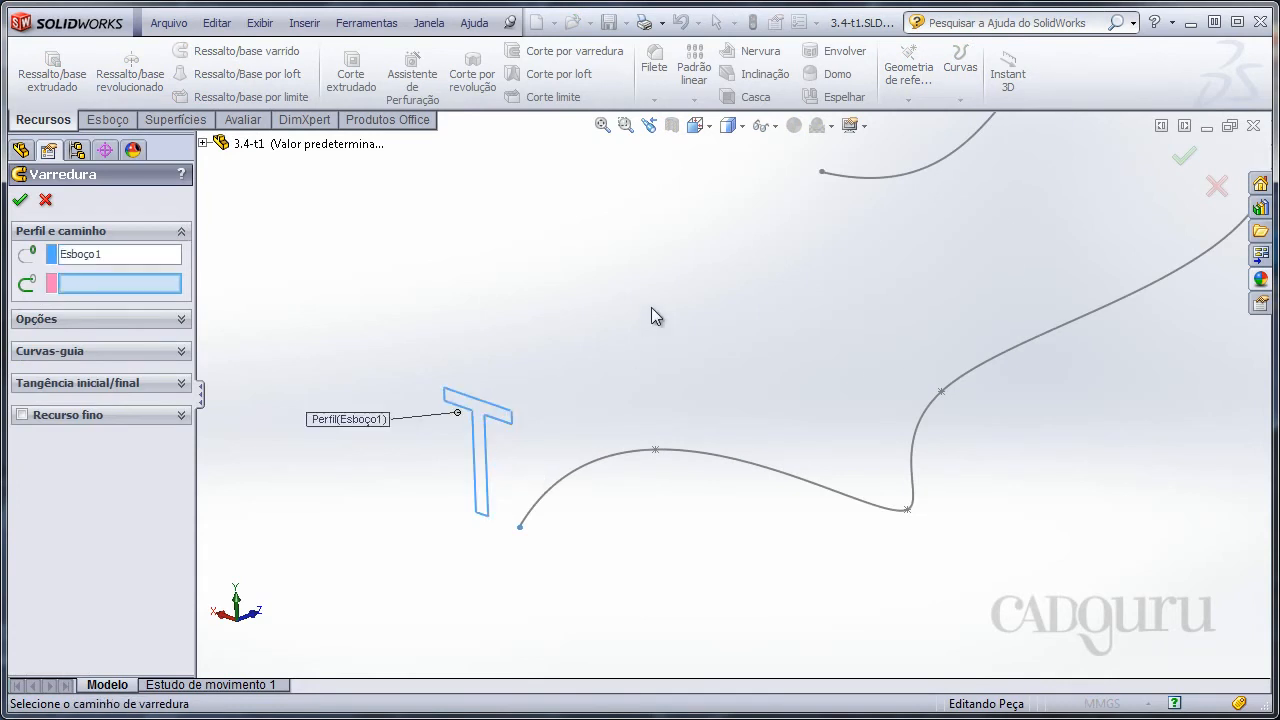
pyautogui.moveTo(651, 314); pyautogui.dragTo(563, 366, button='middle')
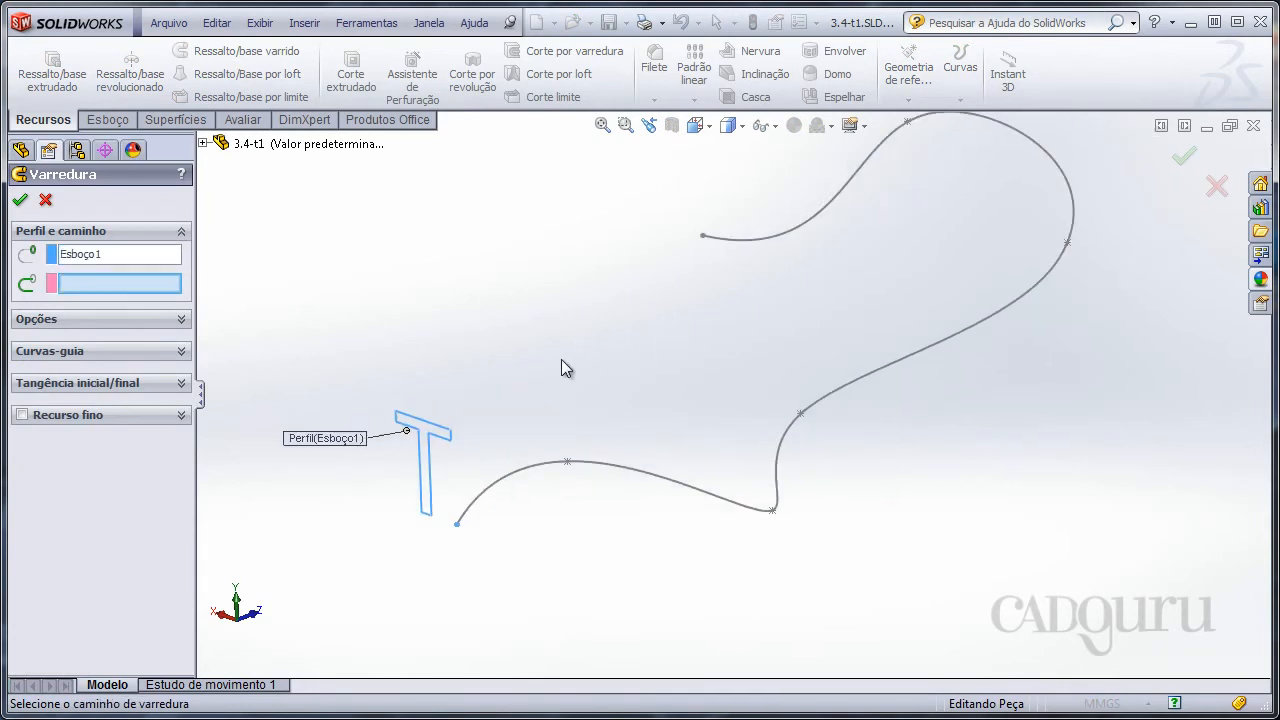
pyautogui.click(636, 477)
pyautogui.scroll(3, 595, 297)
pyautogui.moveTo(581, 347); pyautogui.dragTo(700, 425, button='middle')
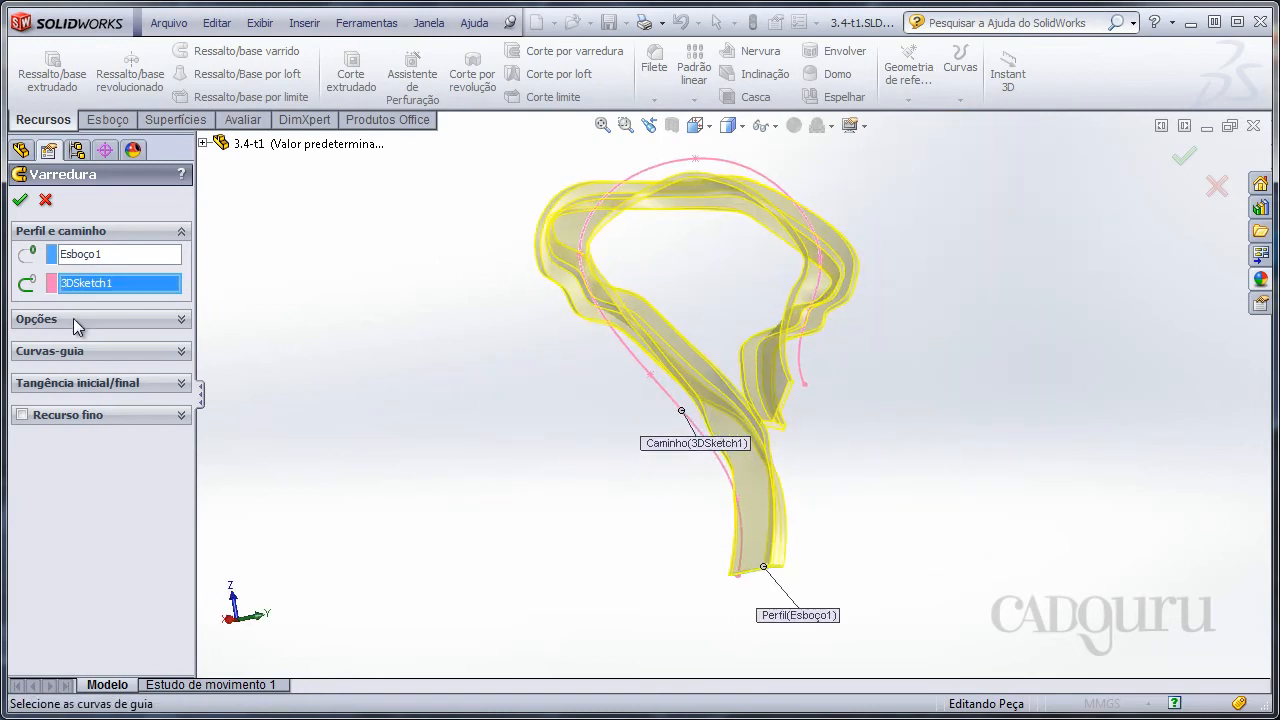
# Create the T-profile sweep with orientation type Seguir caminho and alignment type Nenhum.
pyautogui.click(73, 318)
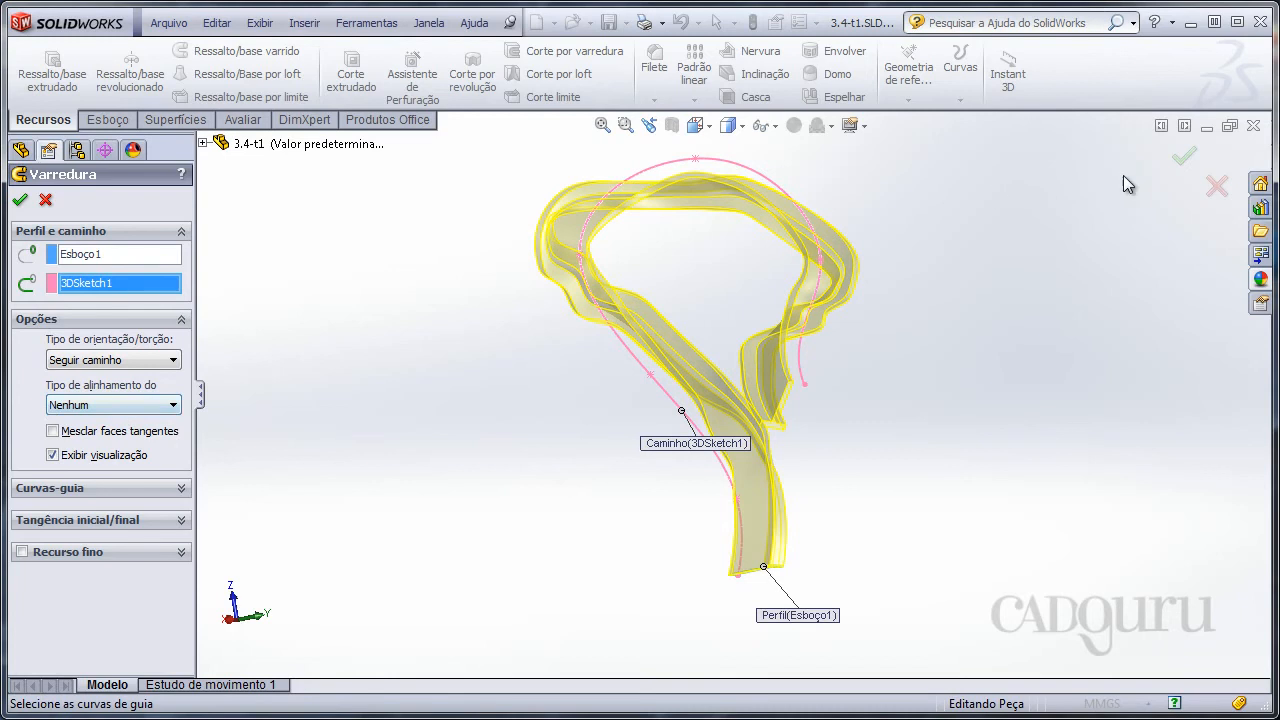
pyautogui.click(1184, 155)
pyautogui.moveTo(941, 407); pyautogui.dragTo(957, 452, button='middle')
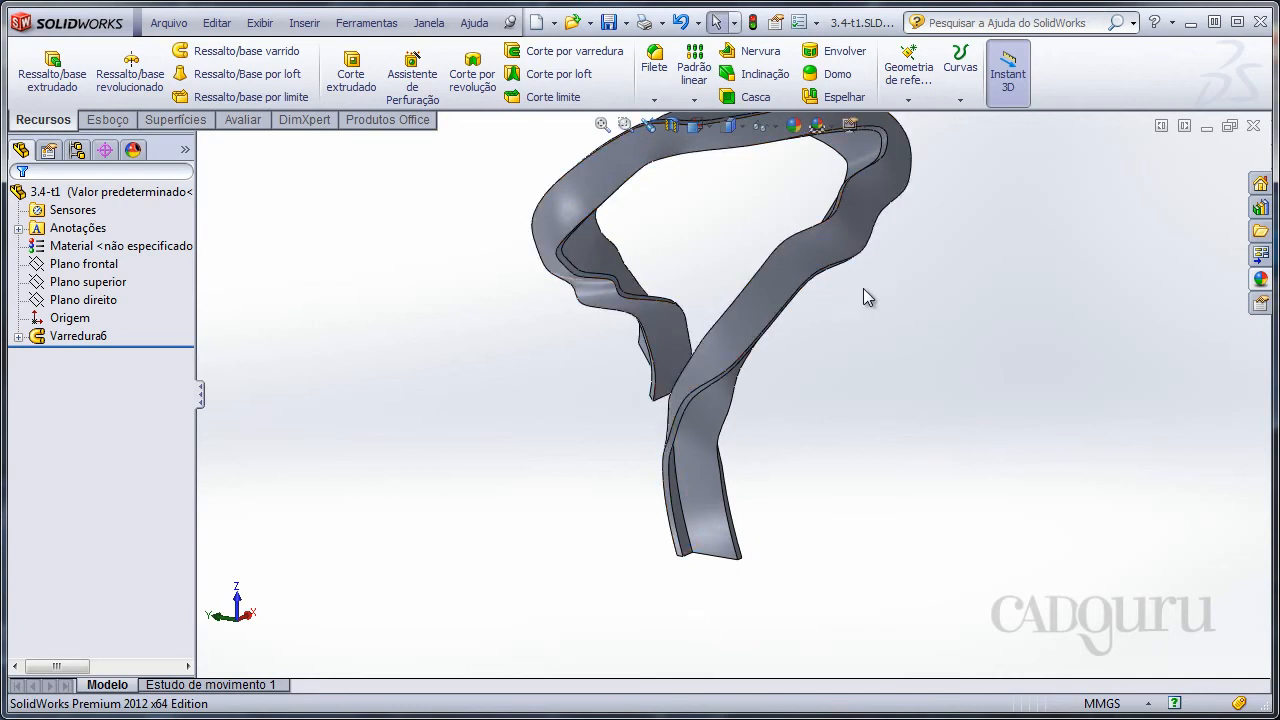
pyautogui.moveTo(864, 289); pyautogui.dragTo(489, 295, button='middle')
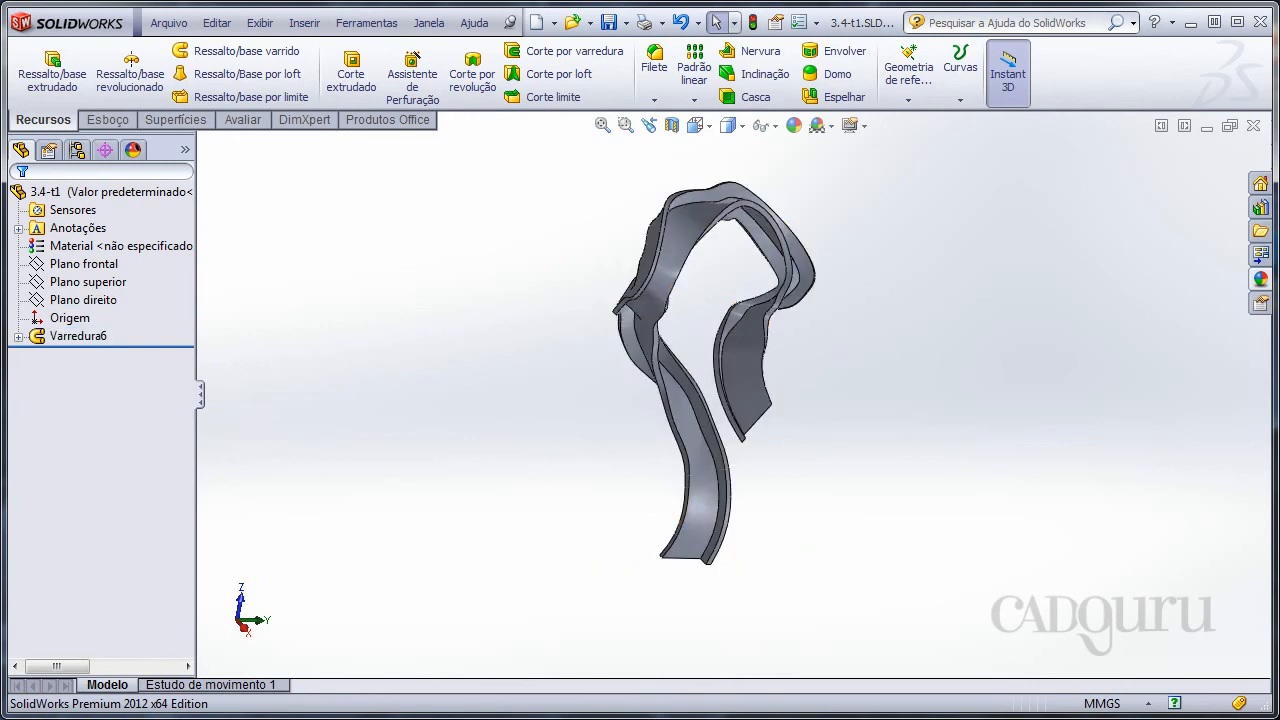
# Edit the T-profile sweep and set its path alignment type to Torção mínima.
pyautogui.click(84, 336)
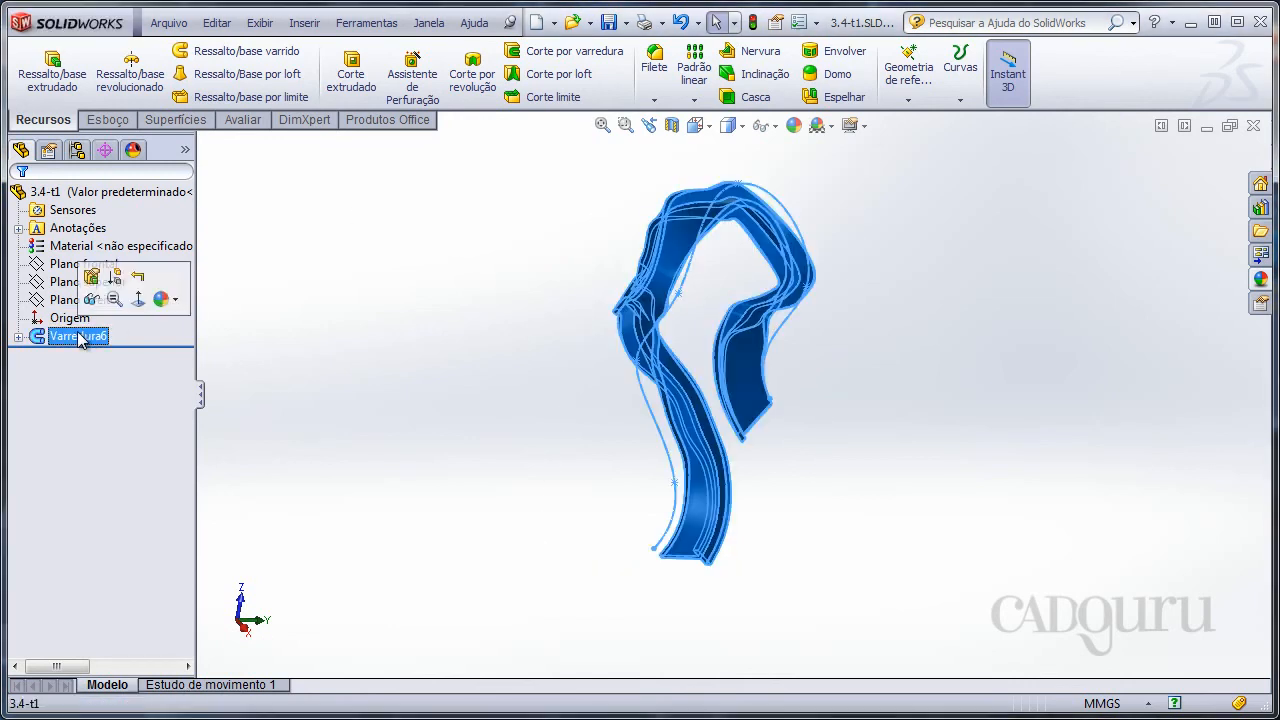
pyautogui.click(93, 278)
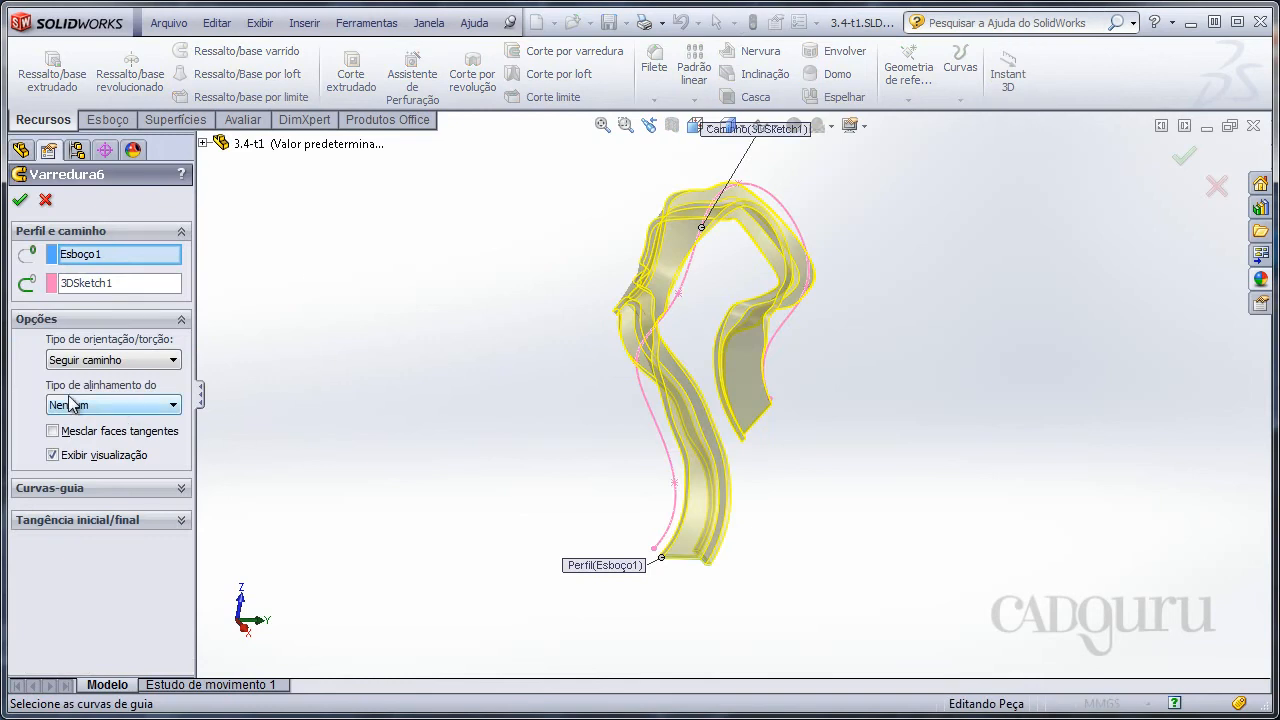
pyautogui.click(80, 406)
pyautogui.click(88, 435)
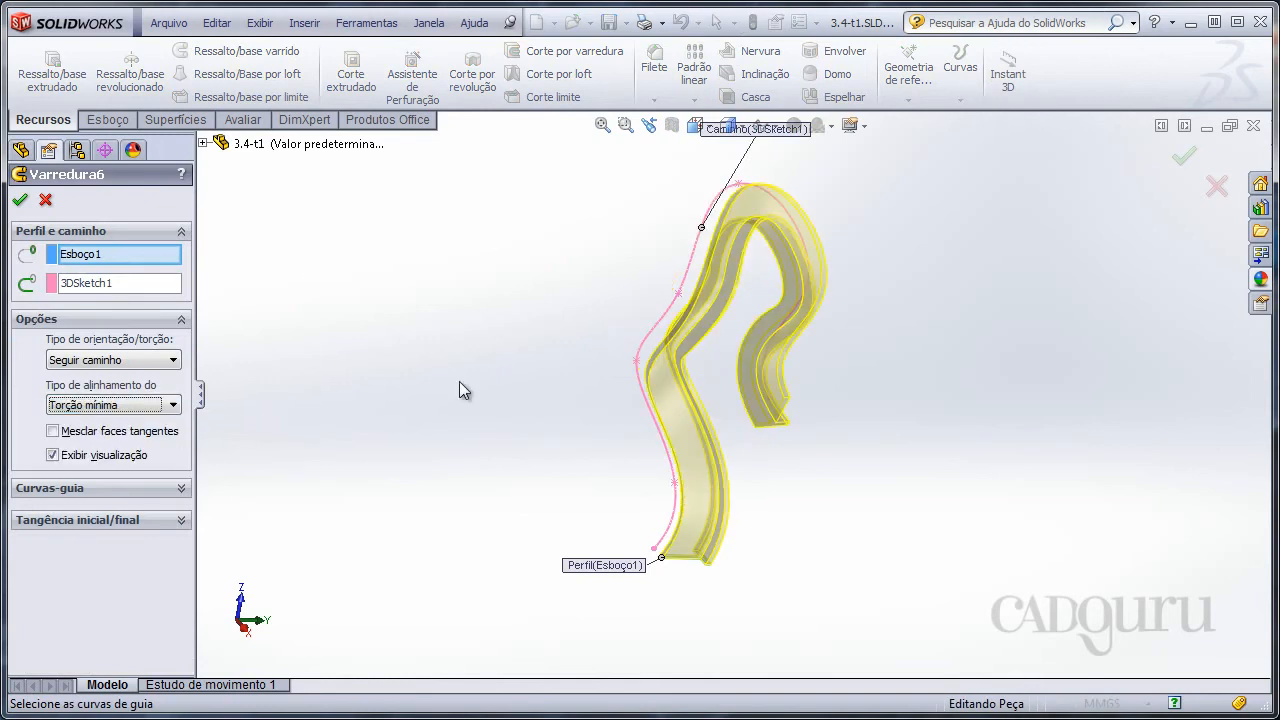
pyautogui.moveTo(998, 280); pyautogui.dragTo(914, 193, button='middle')
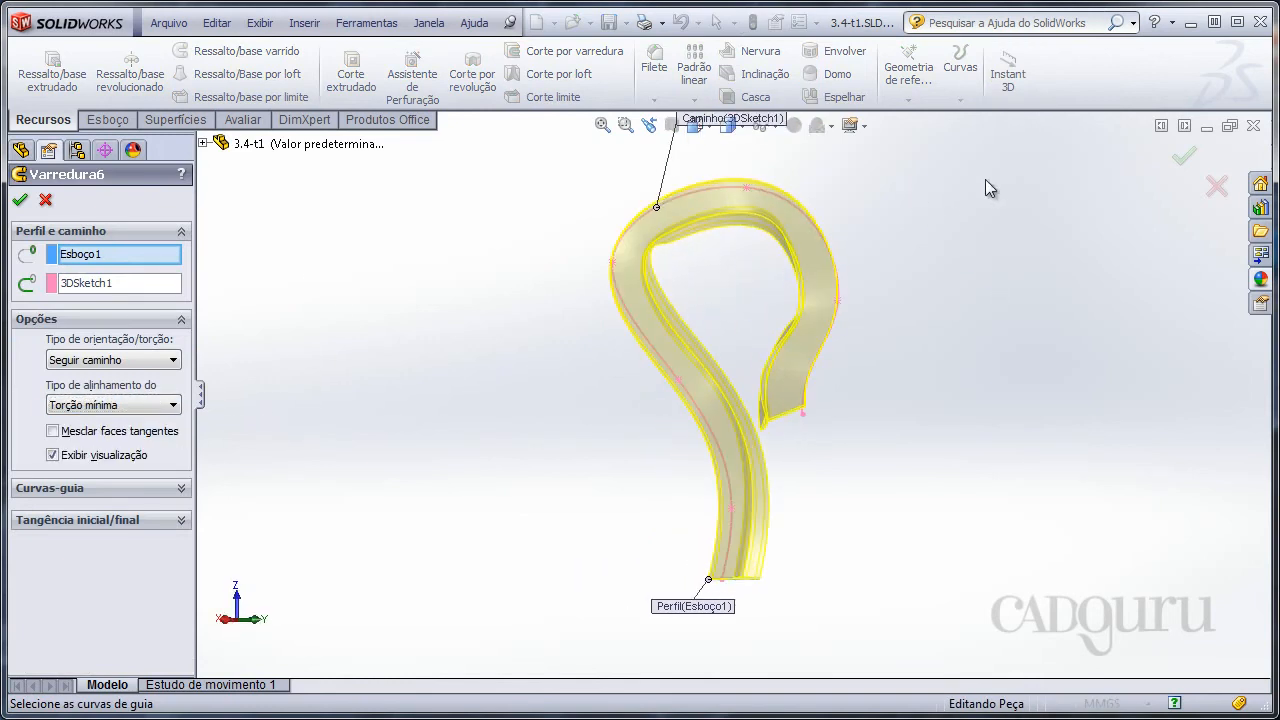
pyautogui.click(1187, 159)
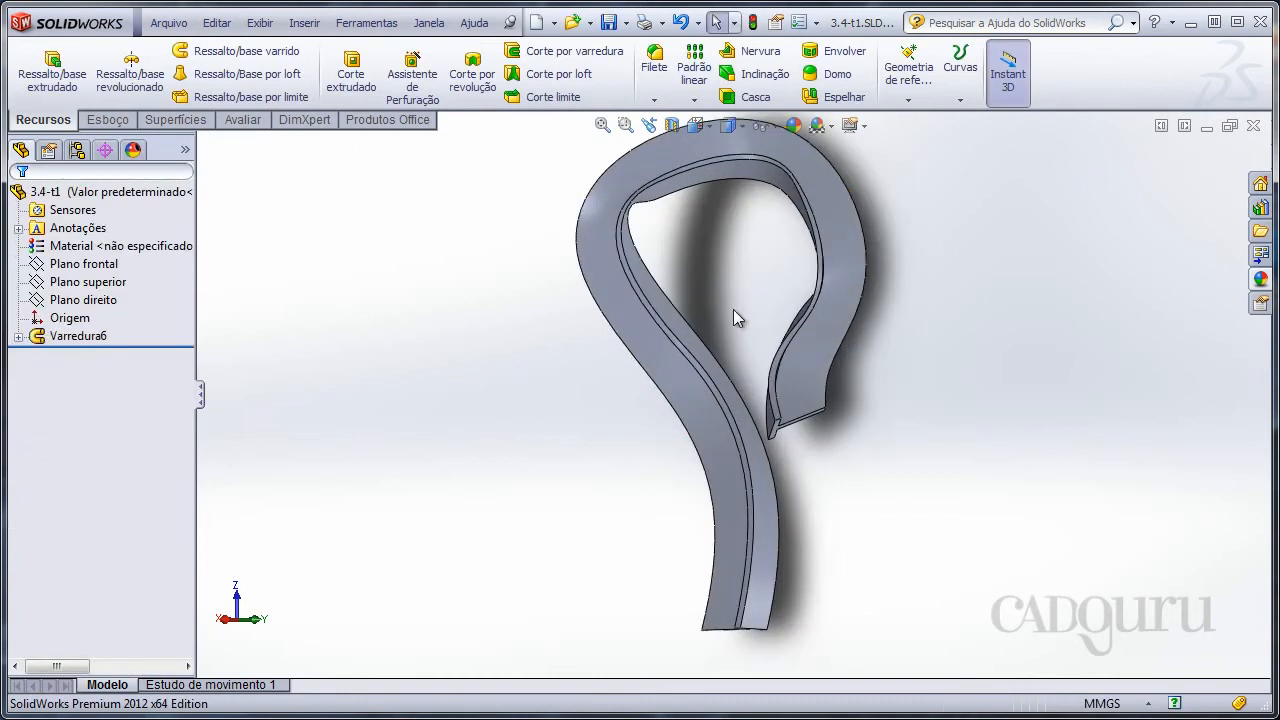
pyautogui.moveTo(737, 314); pyautogui.dragTo(716, 362, button='middle')
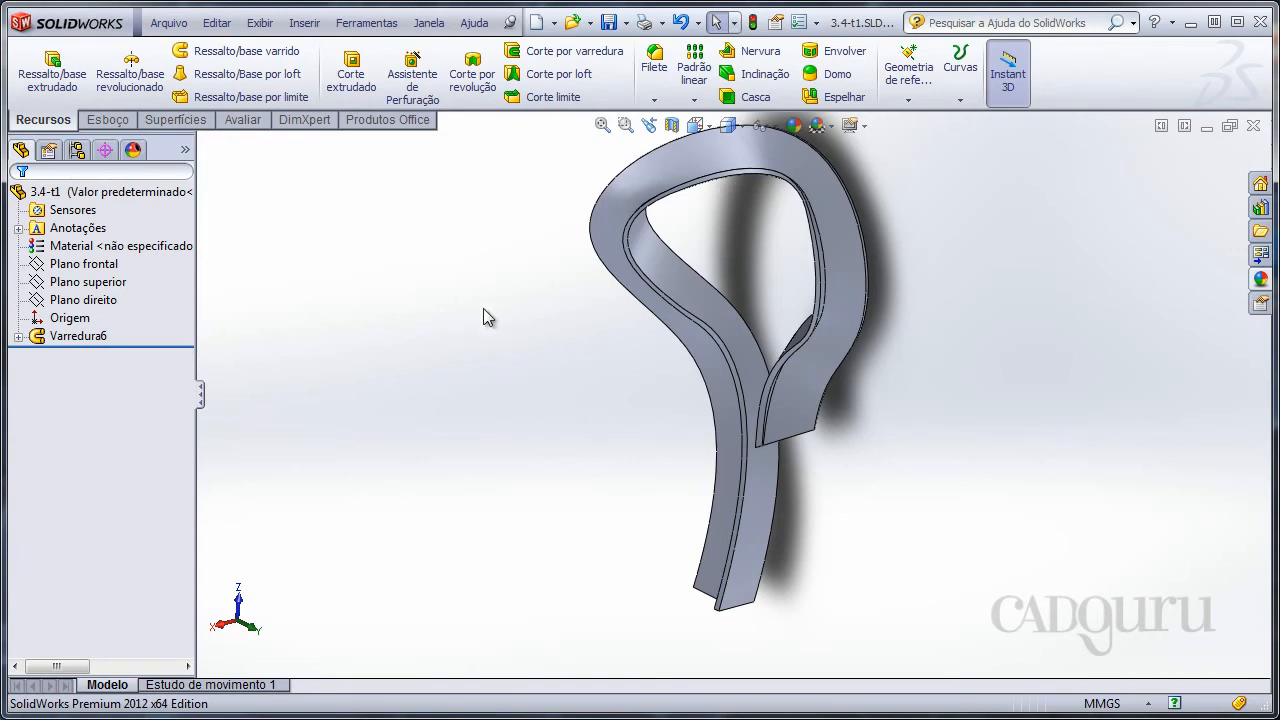
pyautogui.moveTo(483, 310); pyautogui.dragTo(865, 188, button='middle')
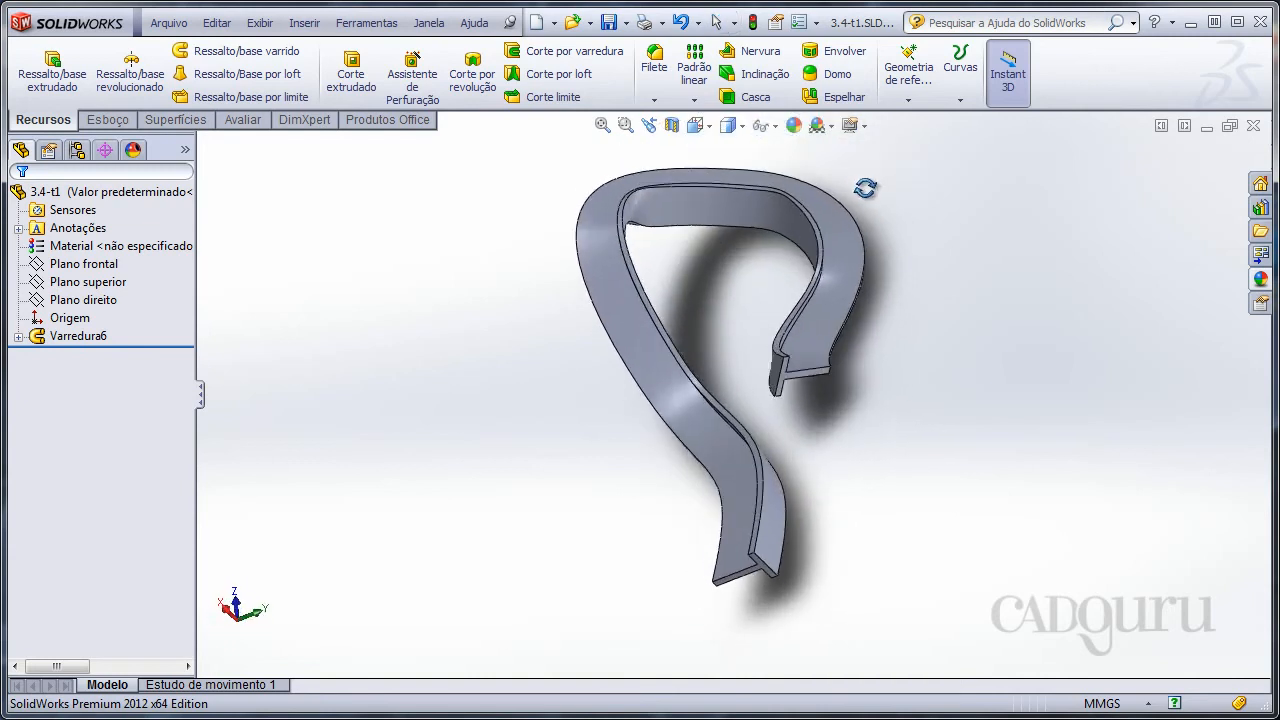
pyautogui.moveTo(780, 209); pyautogui.dragTo(990, 405, button='middle')
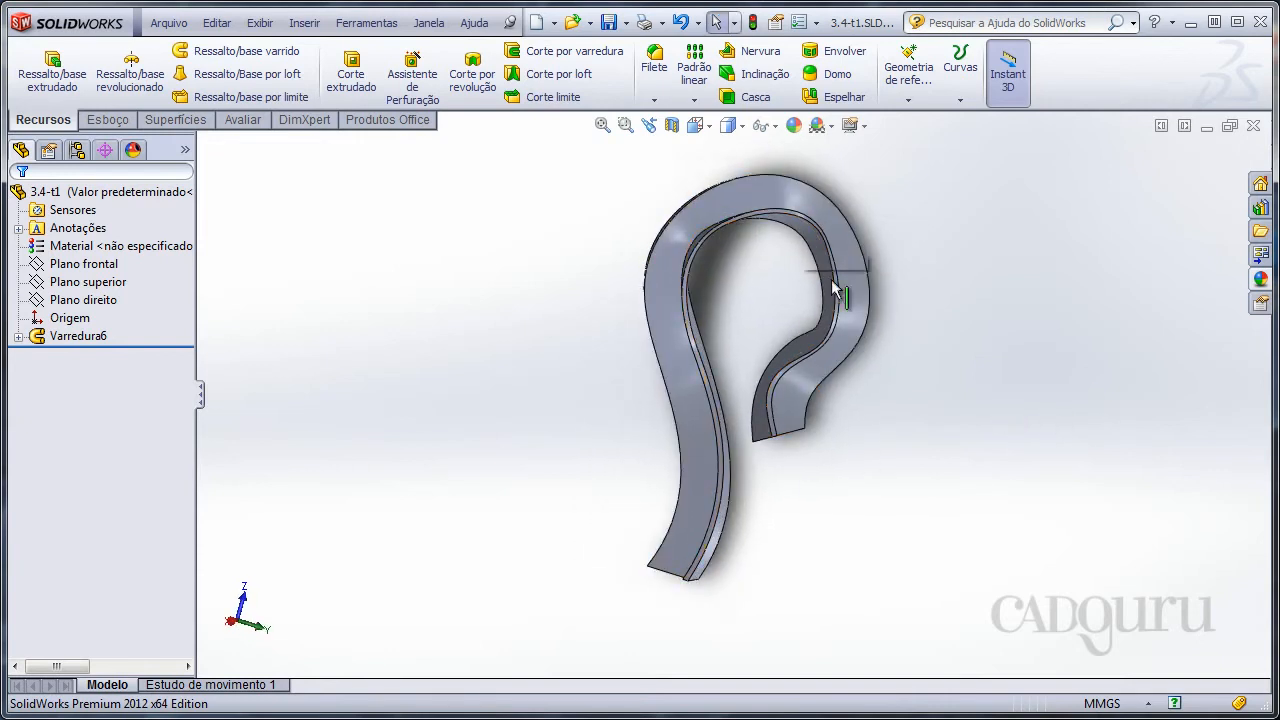
pyautogui.moveTo(777, 277); pyautogui.dragTo(773, 292, button='middle')
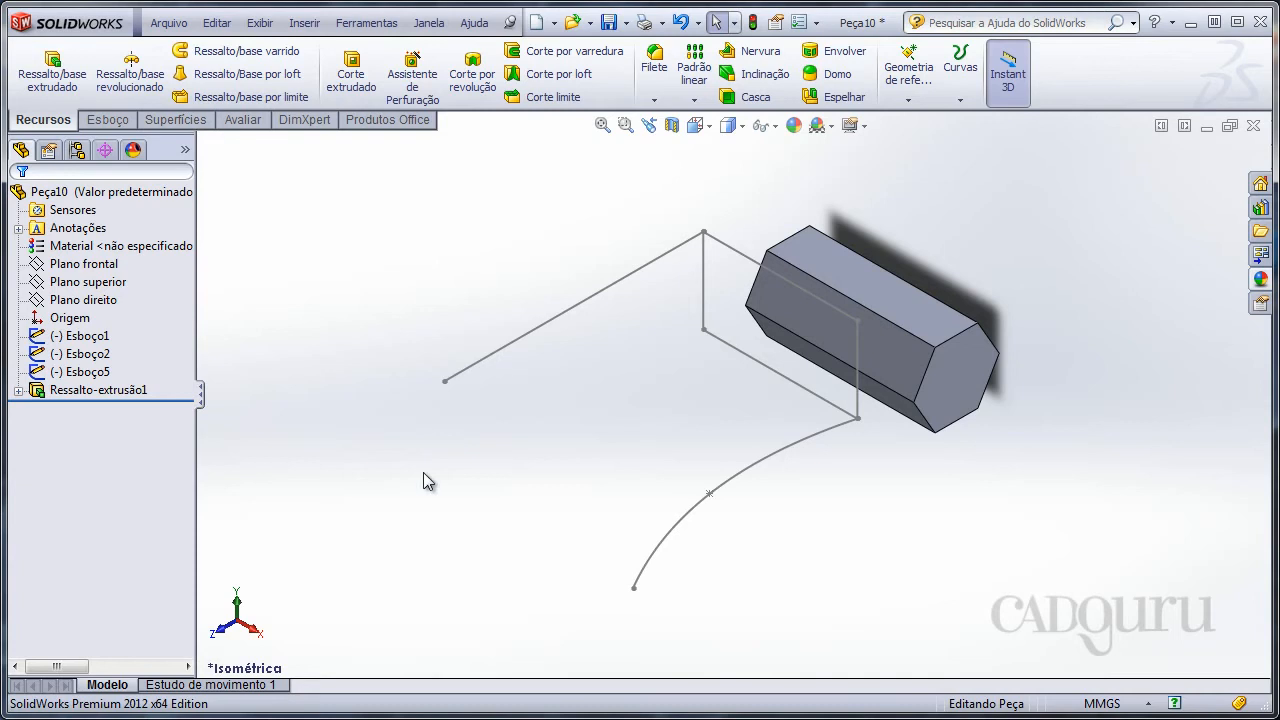
# Examine the rectangle sketch, the curved path, the straight angled line and the hexagonal prism in part Peça10.
pyautogui.moveTo(583, 449)
pyautogui.mouseDown(button='middle')
pyautogui.moveTo(706, 186)
pyautogui.moveTo(712, 268)
pyautogui.moveTo(783, 400)
pyautogui.mouseUp(button='middle')
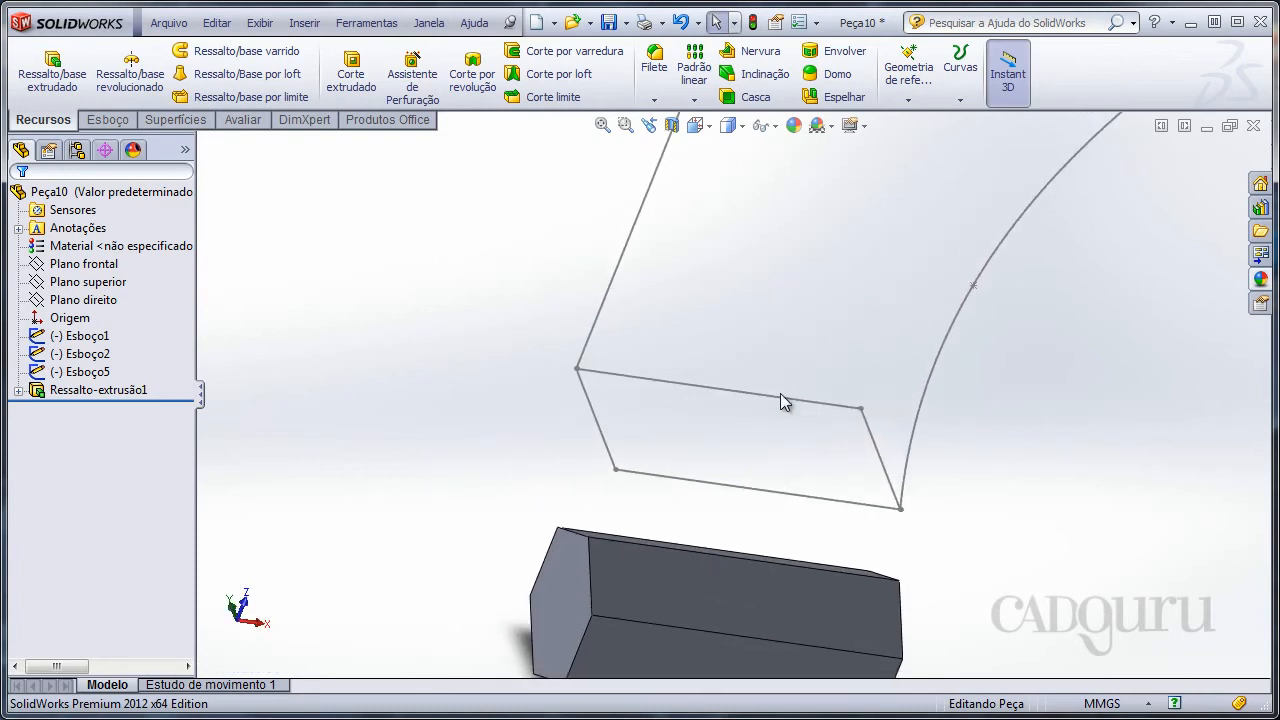
pyautogui.moveTo(740, 271); pyautogui.dragTo(719, 364, button='middle')
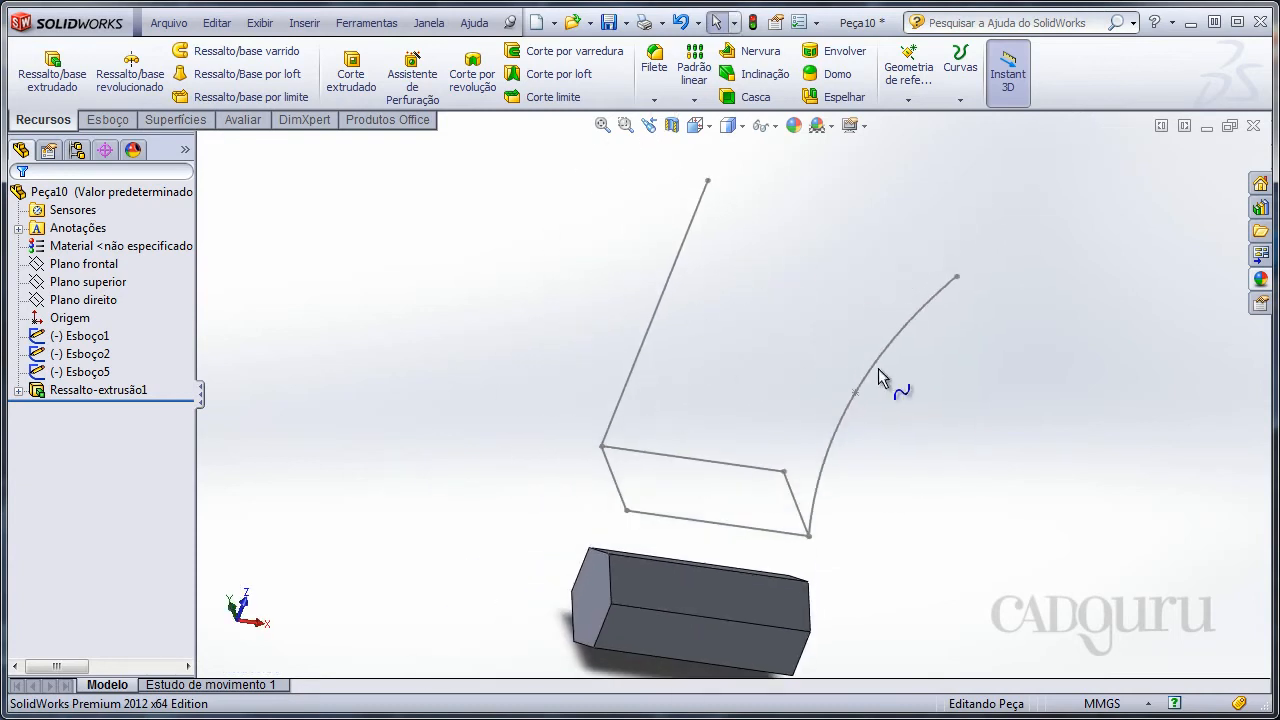
pyautogui.click(694, 214)
pyautogui.moveTo(663, 260)
pyautogui.mouseDown(button='middle')
pyautogui.moveTo(712, 282)
pyautogui.moveTo(766, 209)
pyautogui.moveTo(731, 271)
pyautogui.mouseUp(button='middle')
pyautogui.click(702, 364)
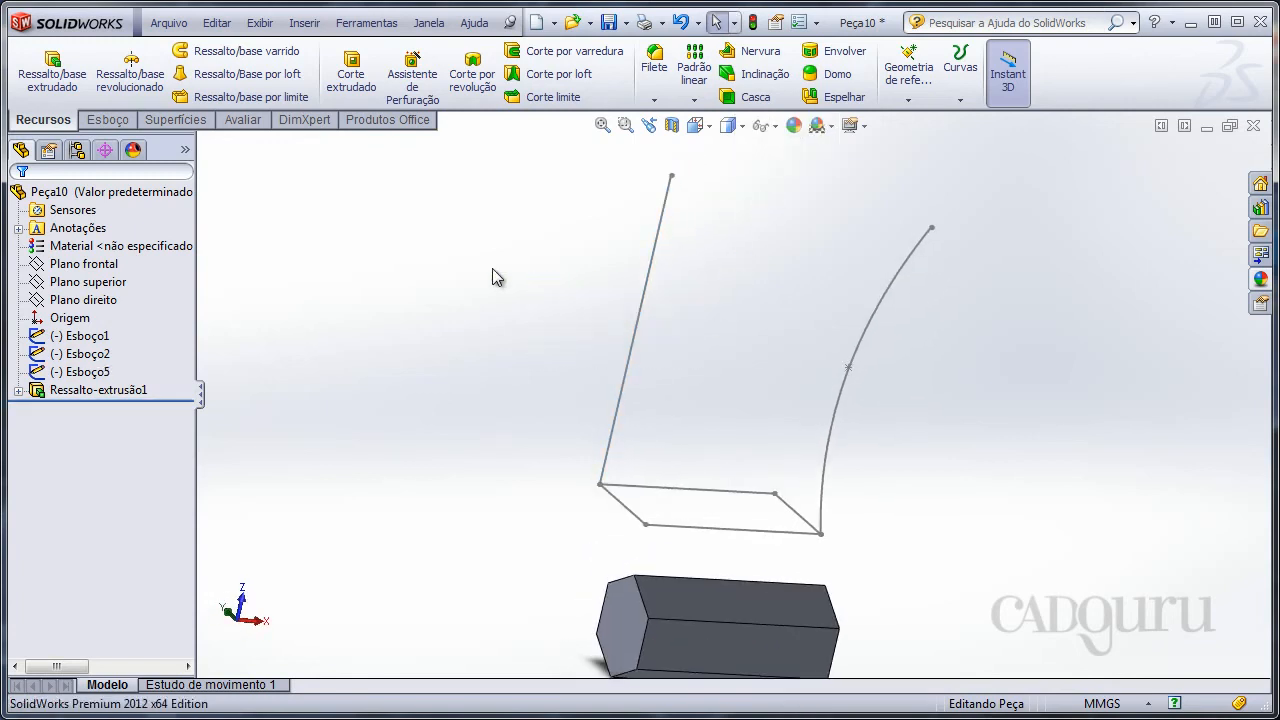
pyautogui.keyDown('shift'); pyautogui.moveTo(492, 268); pyautogui.dragTo(549, 312, button='middle'); pyautogui.keyUp('shift')
pyautogui.keyDown('ctrl'); pyautogui.moveTo(573, 358); pyautogui.dragTo(565, 267, button='middle'); pyautogui.keyUp('ctrl')
pyautogui.keyDown('shift'); pyautogui.moveTo(510, 498); pyautogui.dragTo(558, 345, button='middle'); pyautogui.keyUp('shift')
pyautogui.keyDown('shift'); pyautogui.moveTo(950, 605); pyautogui.dragTo(956, 505, button='middle'); pyautogui.keyUp('shift')
pyautogui.moveTo(742, 415); pyautogui.dragTo(778, 434, button='middle')
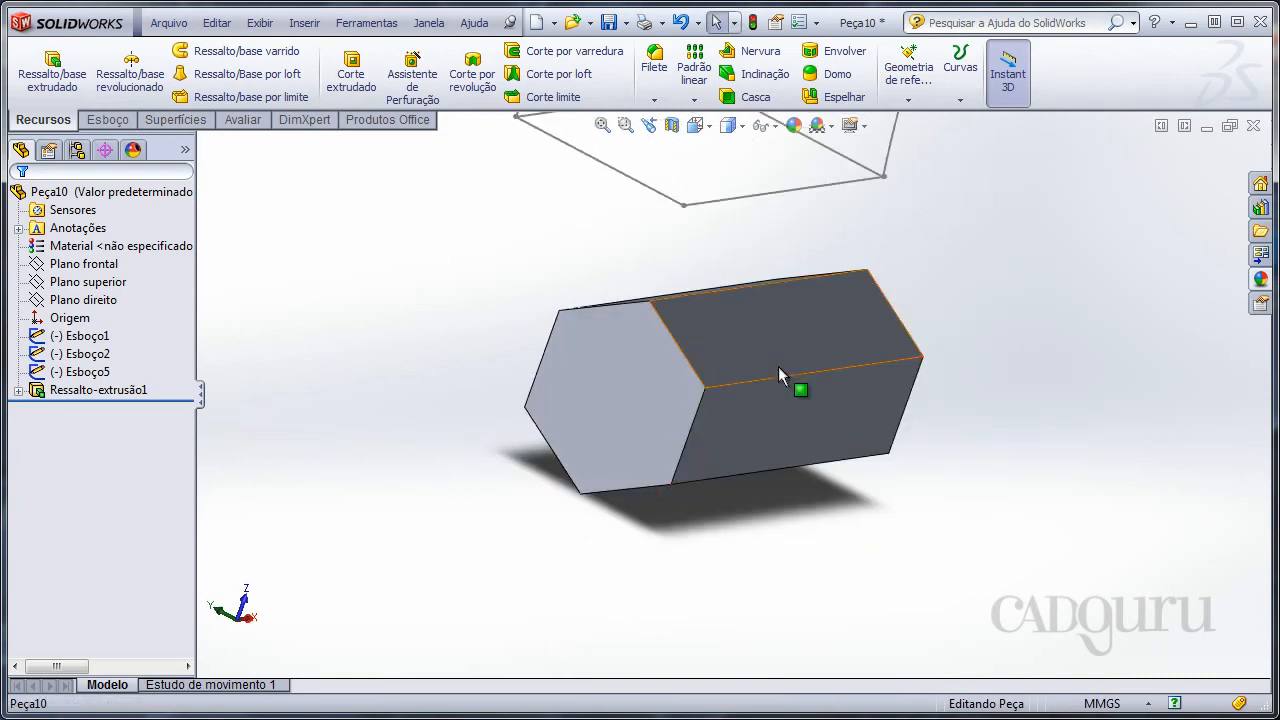
pyautogui.moveTo(761, 340); pyautogui.dragTo(752, 382, button='middle')
pyautogui.keyDown('shift'); pyautogui.moveTo(720, 305); pyautogui.dragTo(643, 428, button='middle'); pyautogui.keyUp('shift')
pyautogui.keyDown('shift'); pyautogui.moveTo(520, 425); pyautogui.dragTo(509, 394, button='middle'); pyautogui.keyUp('shift')
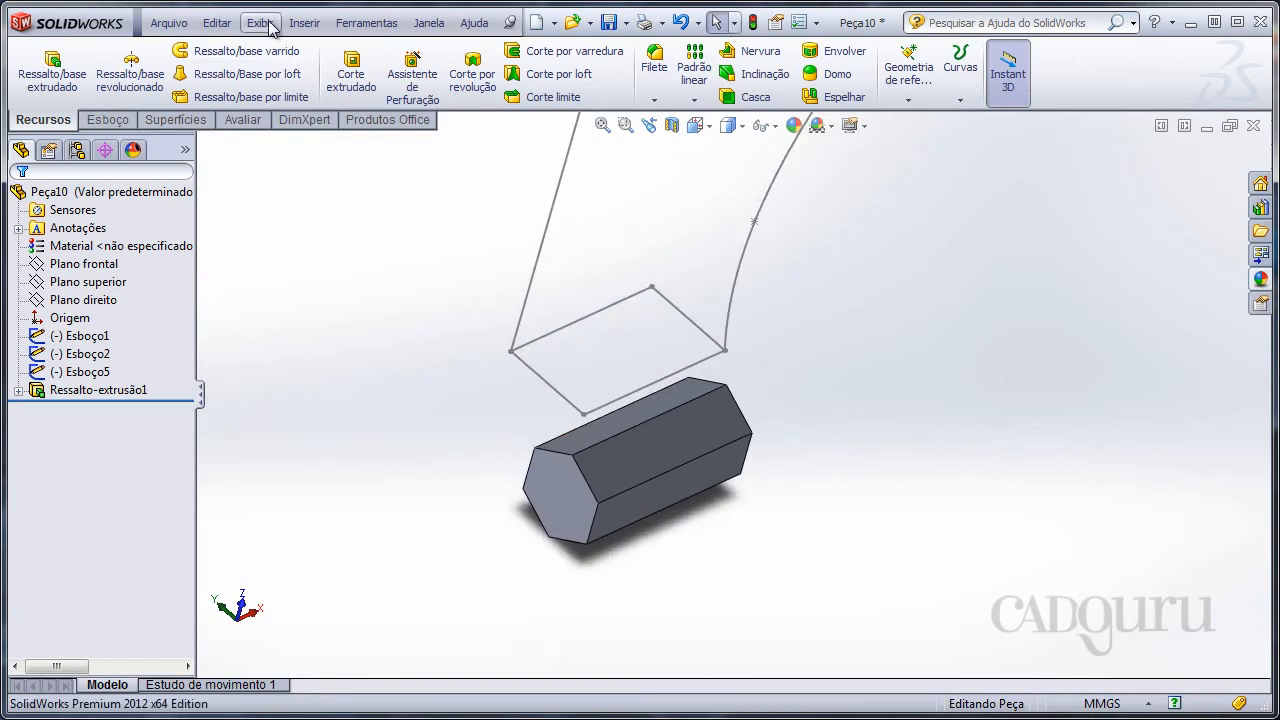
# Start a swept boss with the rectangle sketch as the profile and the curved sketch Esboço2 as the path.
pyautogui.click(268, 52)
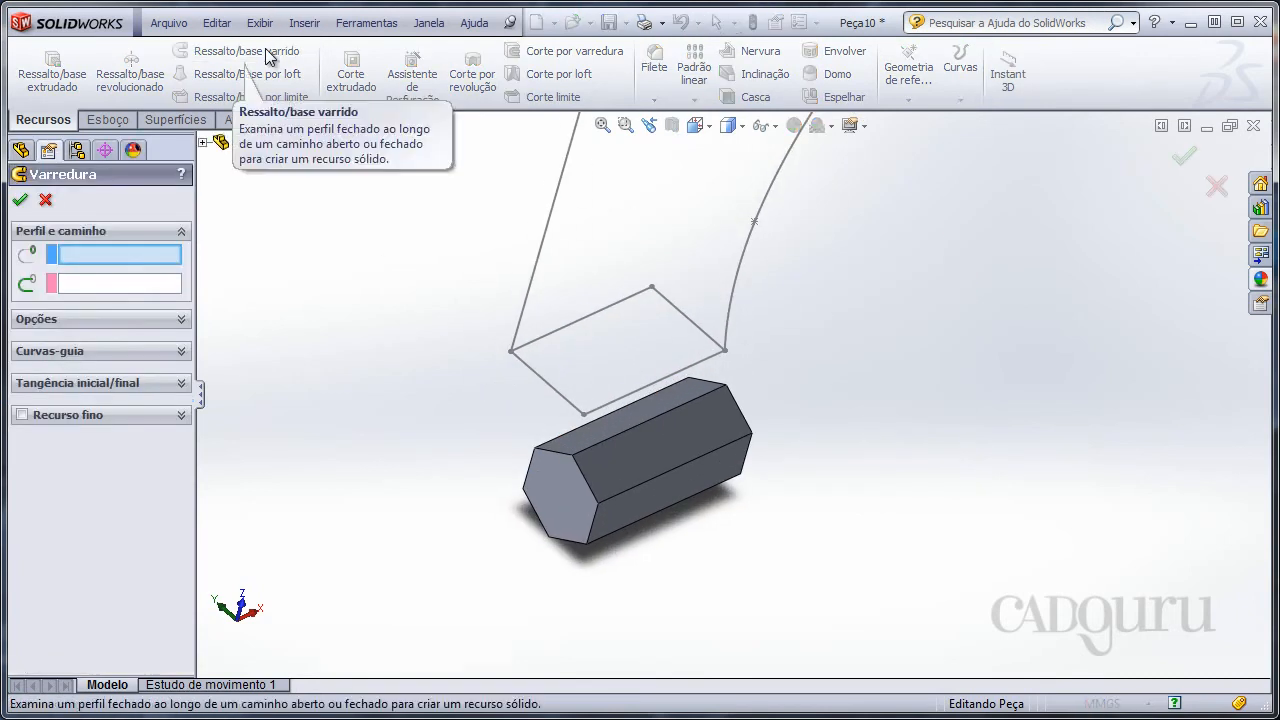
pyautogui.click(565, 407)
pyautogui.moveTo(598, 263)
pyautogui.mouseDown(button='middle')
pyautogui.moveTo(571, 303)
pyautogui.moveTo(600, 310)
pyautogui.moveTo(557, 251)
pyautogui.moveTo(365, 317)
pyautogui.mouseUp(button='middle')
pyautogui.click(648, 324)
# Set the sweep's alignment type to Vetor de direção, use the straight line Esboço5 as the direction, and create the sweep.
pyautogui.click(111, 320)
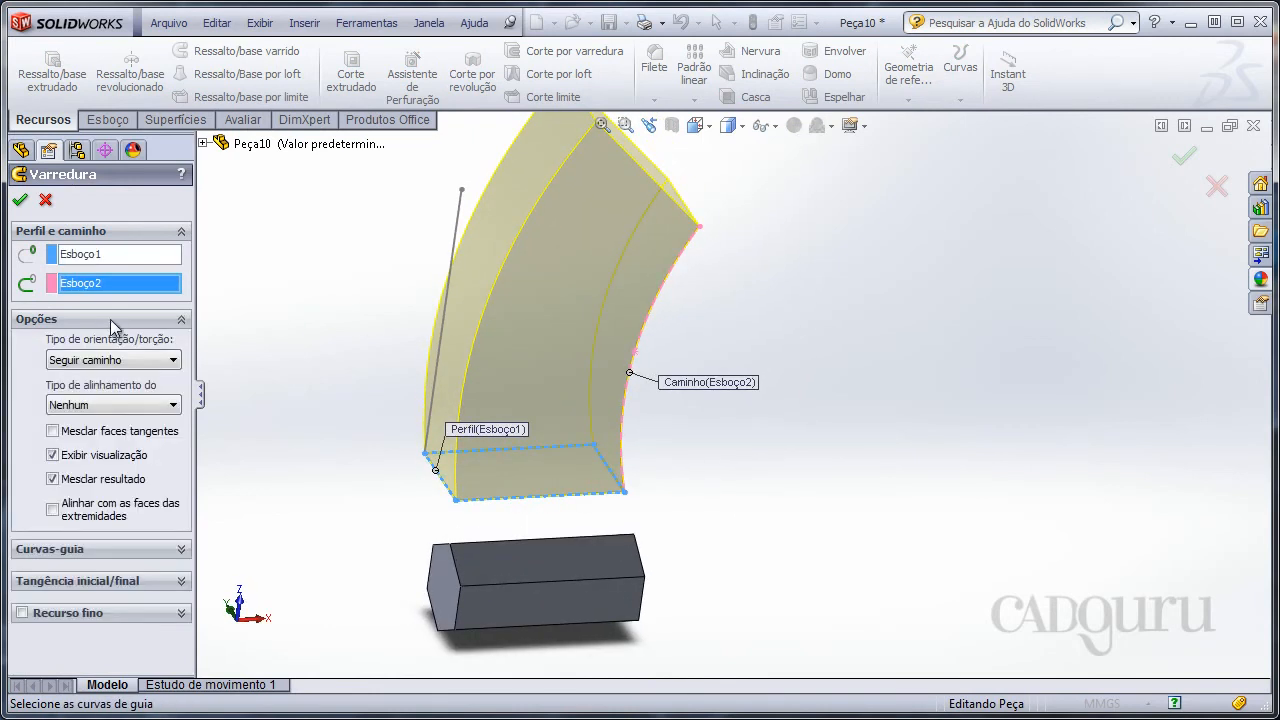
pyautogui.click(135, 412)
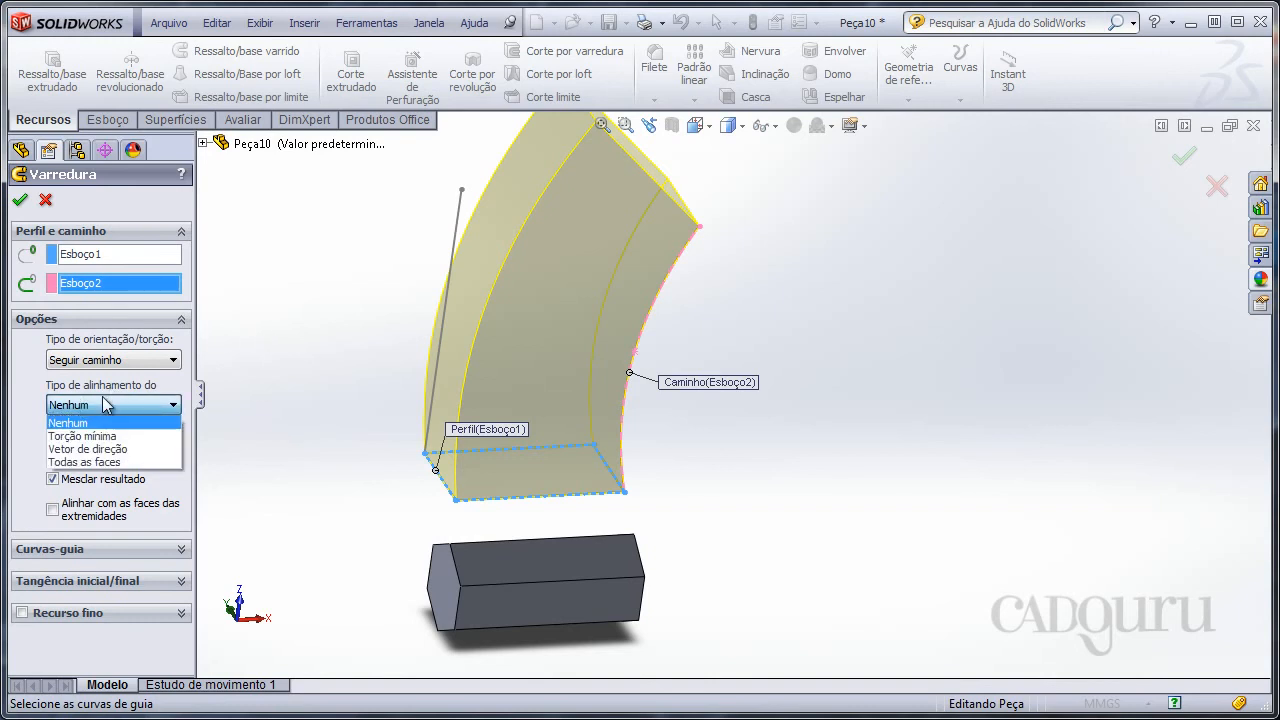
pyautogui.click(88, 449)
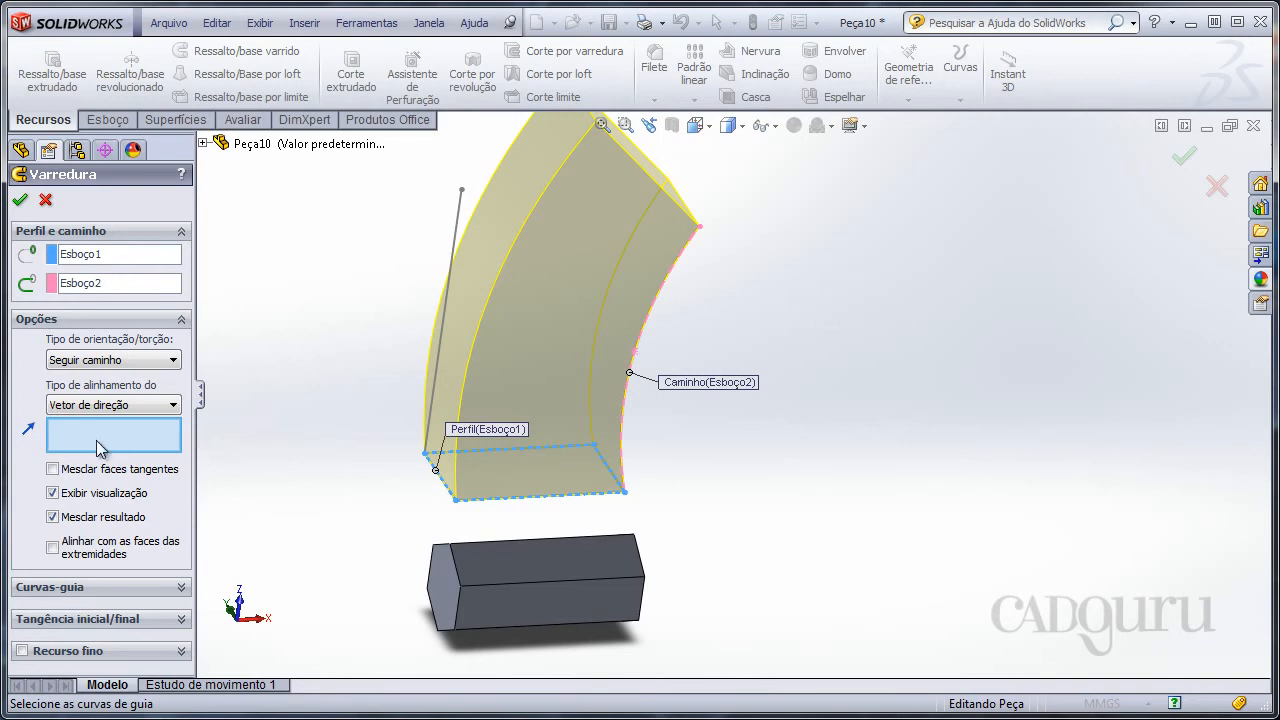
pyautogui.scroll(1, 366, 270)
pyautogui.keyDown('ctrl'); pyautogui.moveTo(370, 294); pyautogui.dragTo(384, 343, button='middle'); pyautogui.keyUp('ctrl')
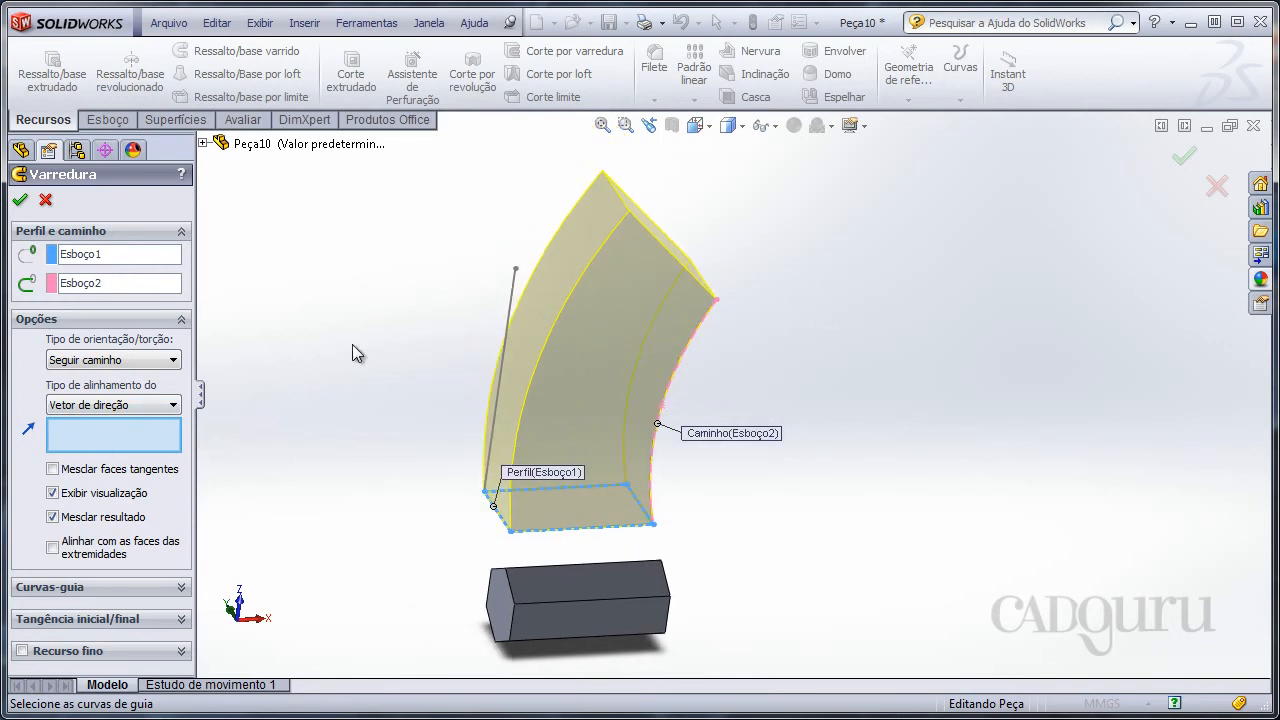
pyautogui.click(514, 287)
pyautogui.scroll(-3, 391, 340)
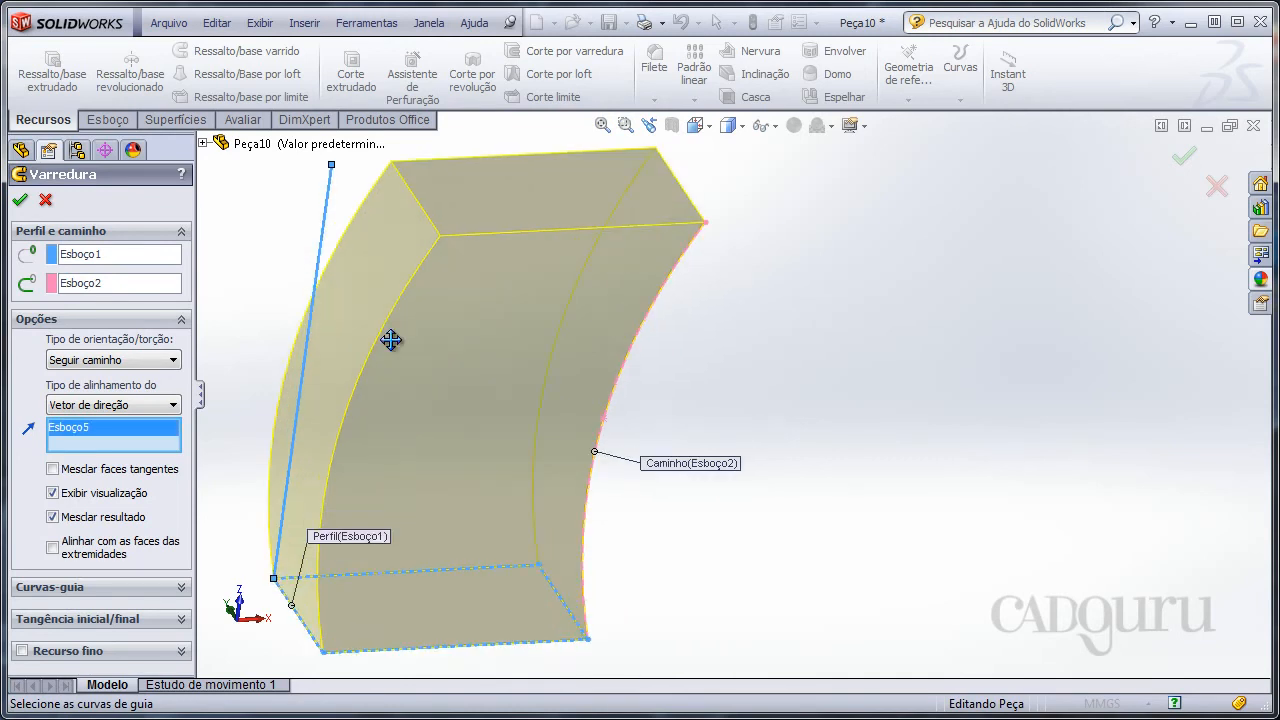
pyautogui.keyDown('ctrl'); pyautogui.moveTo(391, 340); pyautogui.dragTo(488, 398, button='middle'); pyautogui.keyUp('ctrl')
pyautogui.moveTo(488, 398); pyautogui.dragTo(503, 340, button='middle')
pyautogui.click(1184, 155)
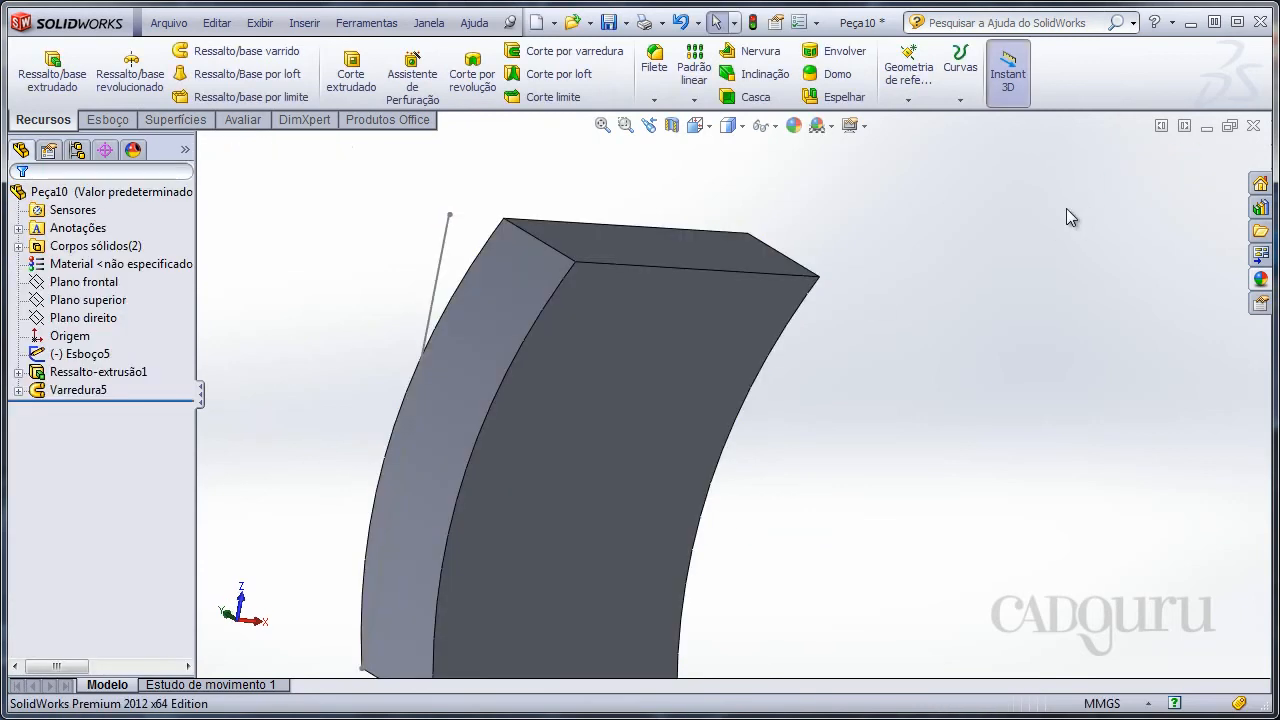
# Examine the orientation of the rectangular sweep's upper end face relative to the straight direction line.
pyautogui.scroll(-3, 763, 408)
pyautogui.moveTo(763, 408); pyautogui.dragTo(721, 290, button='middle')
pyautogui.click(766, 289)
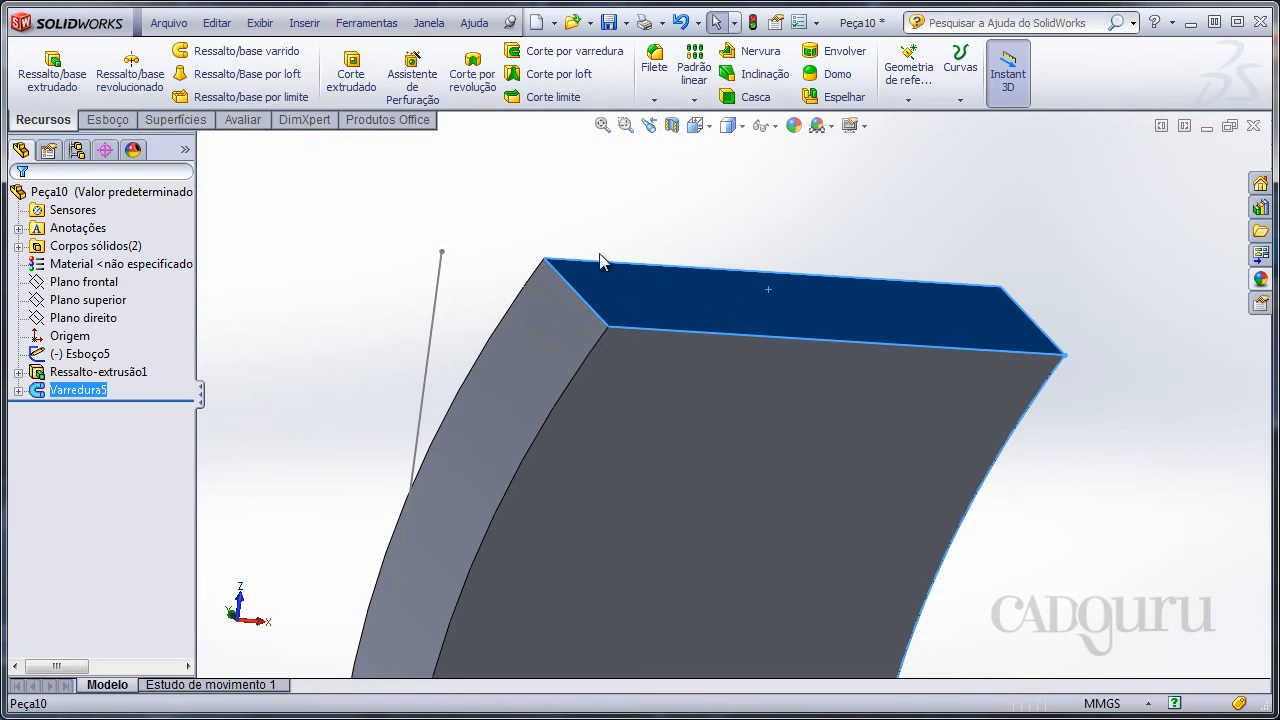
pyautogui.moveTo(1088, 314); pyautogui.dragTo(726, 325, button='middle')
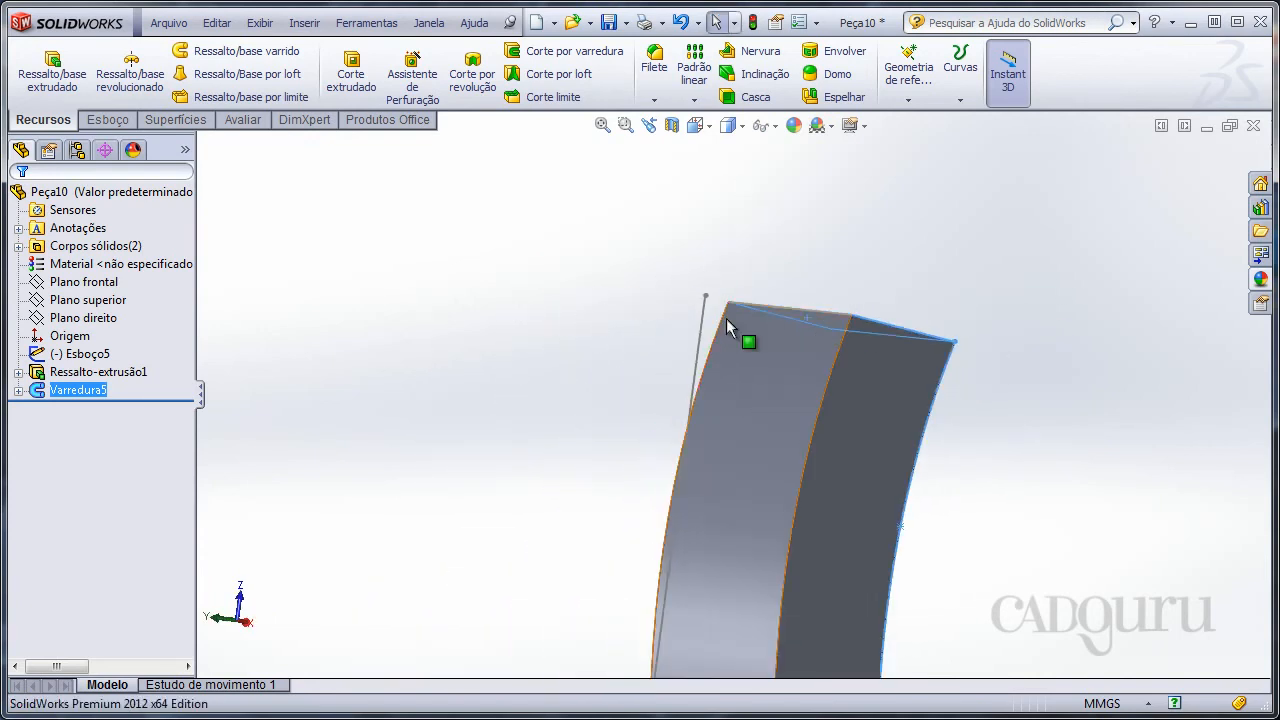
pyautogui.click(613, 317)
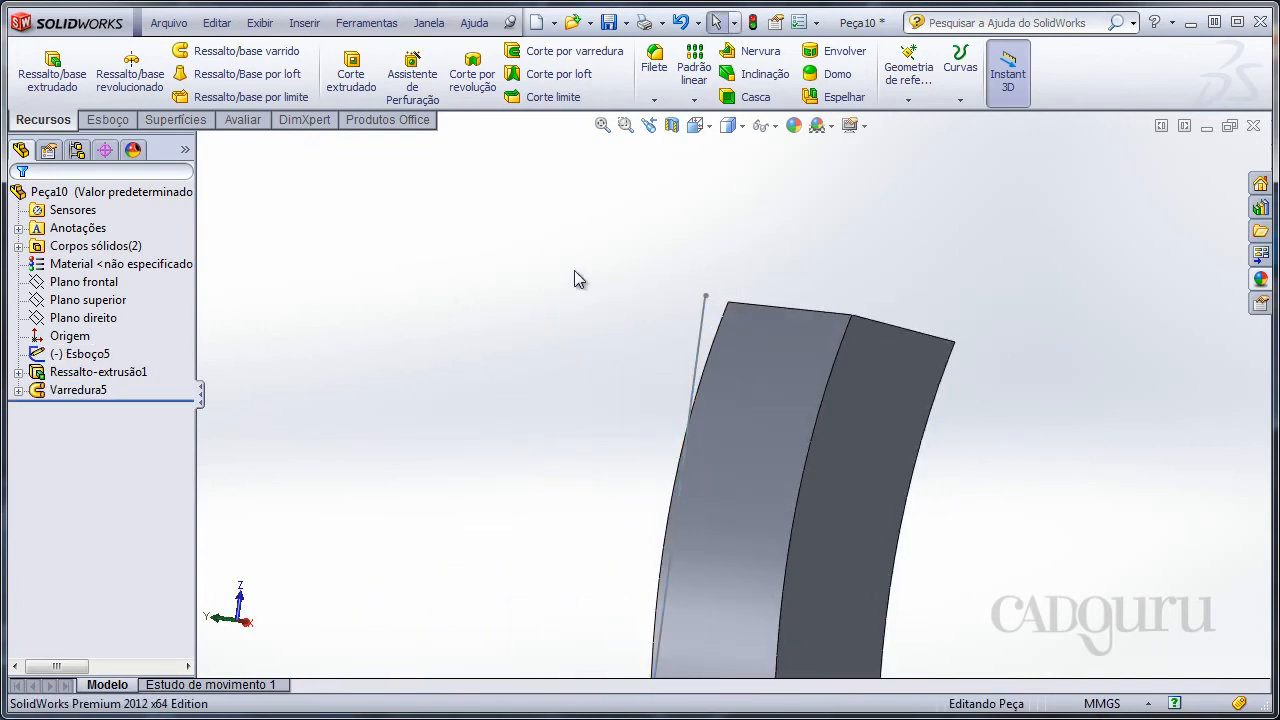
pyautogui.moveTo(574, 270); pyautogui.dragTo(488, 313, button='middle')
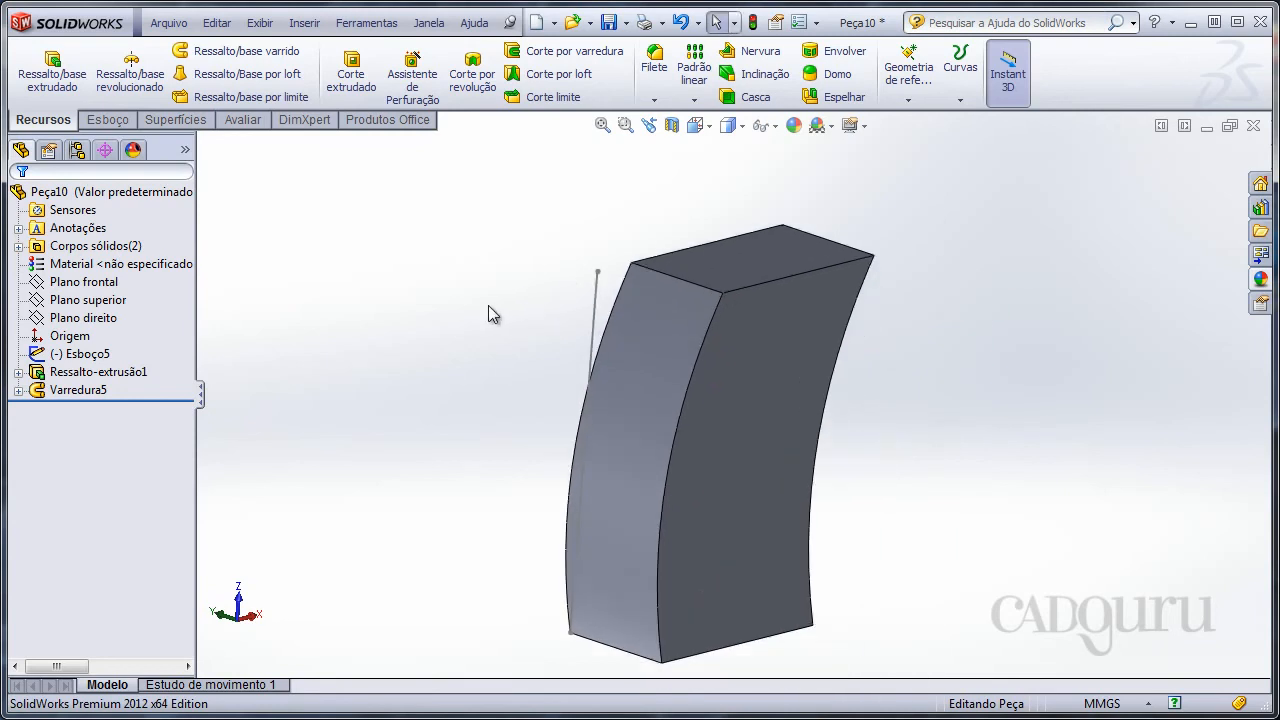
# Edit the rectangular sweep and remove Esboço5 as its direction vector reference.
pyautogui.click(103, 390)
pyautogui.click(110, 338)
pyautogui.scroll(3, 410, 266)
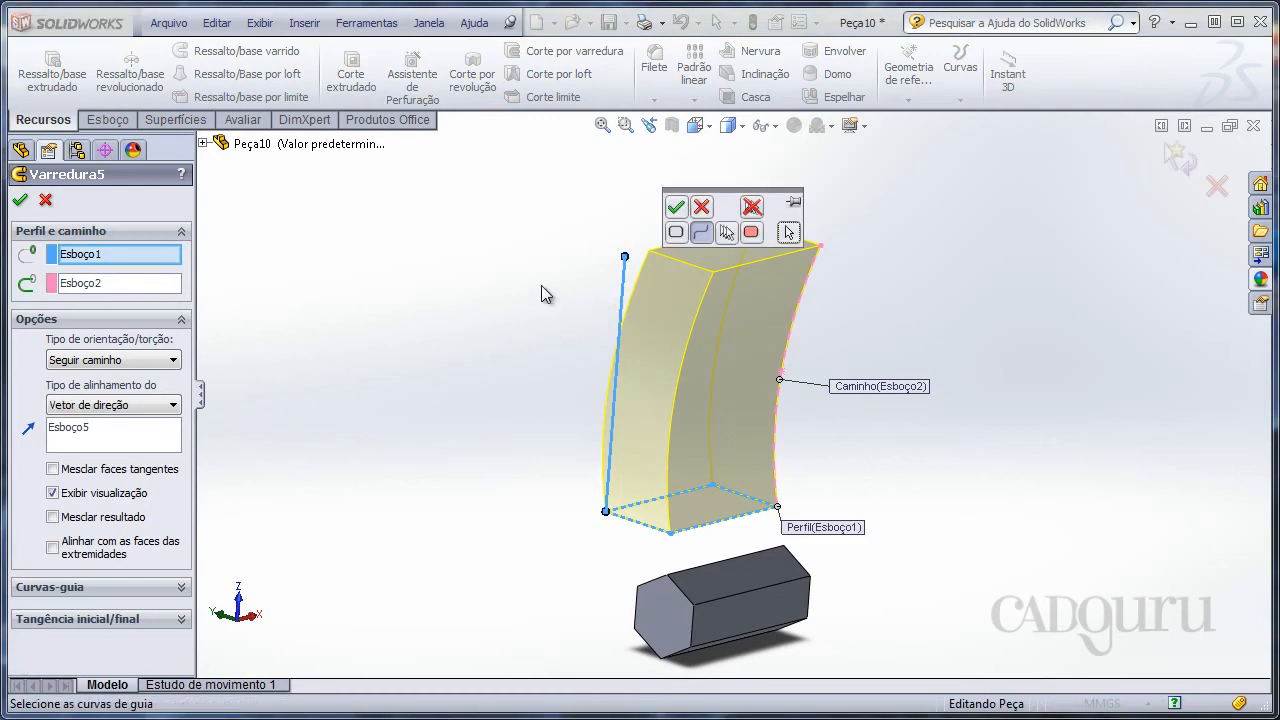
pyautogui.click(80, 430)
pyautogui.press('Delete')
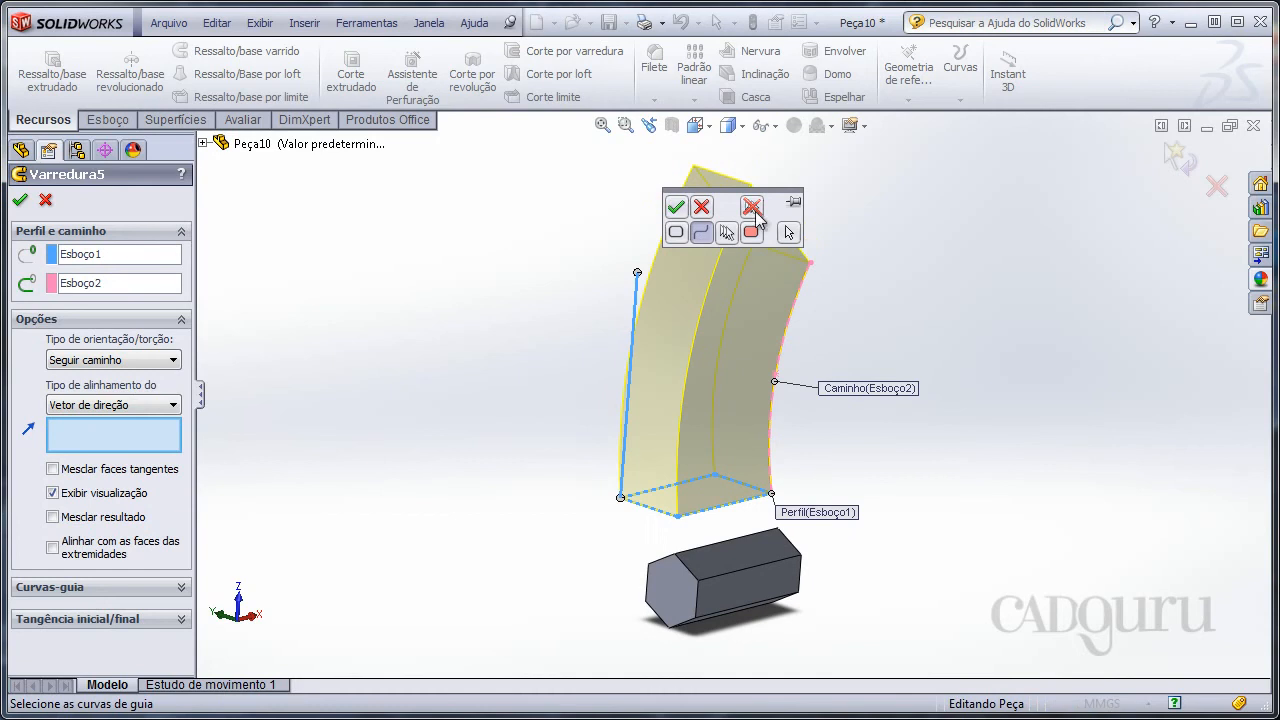
# Try an edge of the hexagonal prism's end face as the direction vector for the rectangular sweep.
pyautogui.moveTo(540, 270); pyautogui.dragTo(711, 379, button='middle')
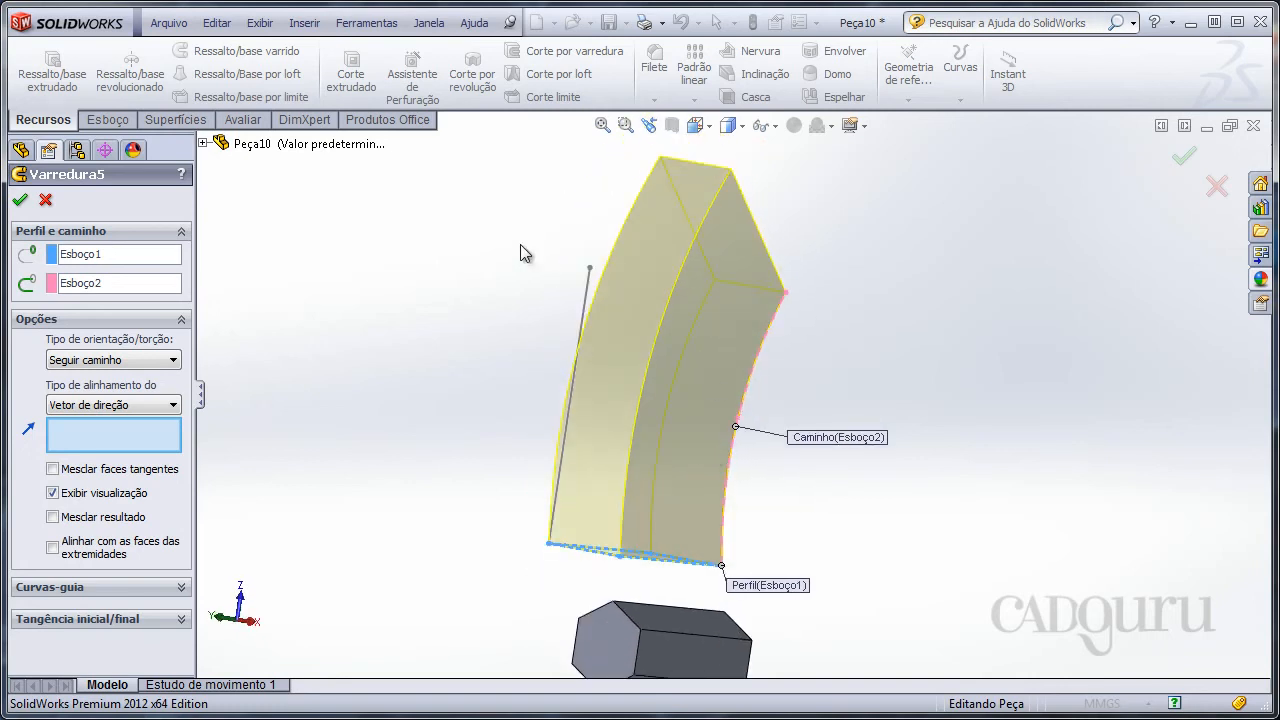
pyautogui.moveTo(483, 217); pyautogui.dragTo(885, 584, button='middle')
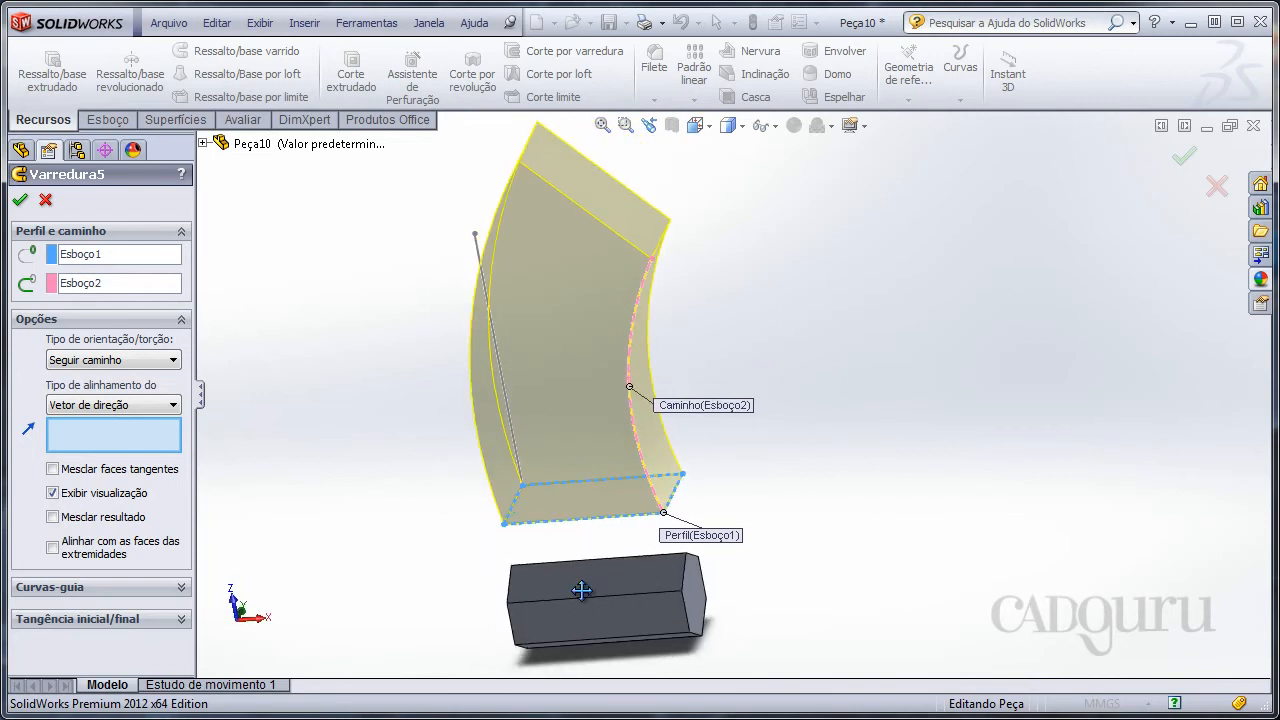
pyautogui.moveTo(581, 591); pyautogui.dragTo(520, 618, button='middle')
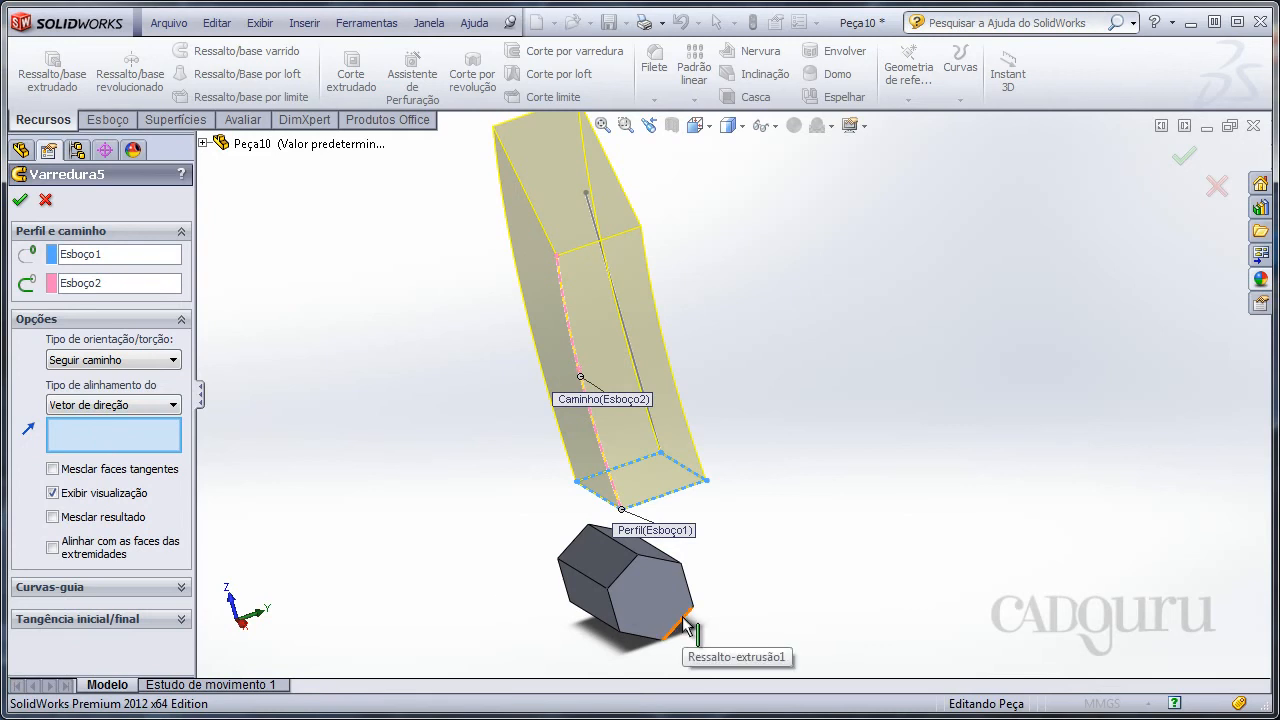
pyautogui.click(683, 619)
pyautogui.moveTo(683, 619); pyautogui.dragTo(519, 280, button='middle')
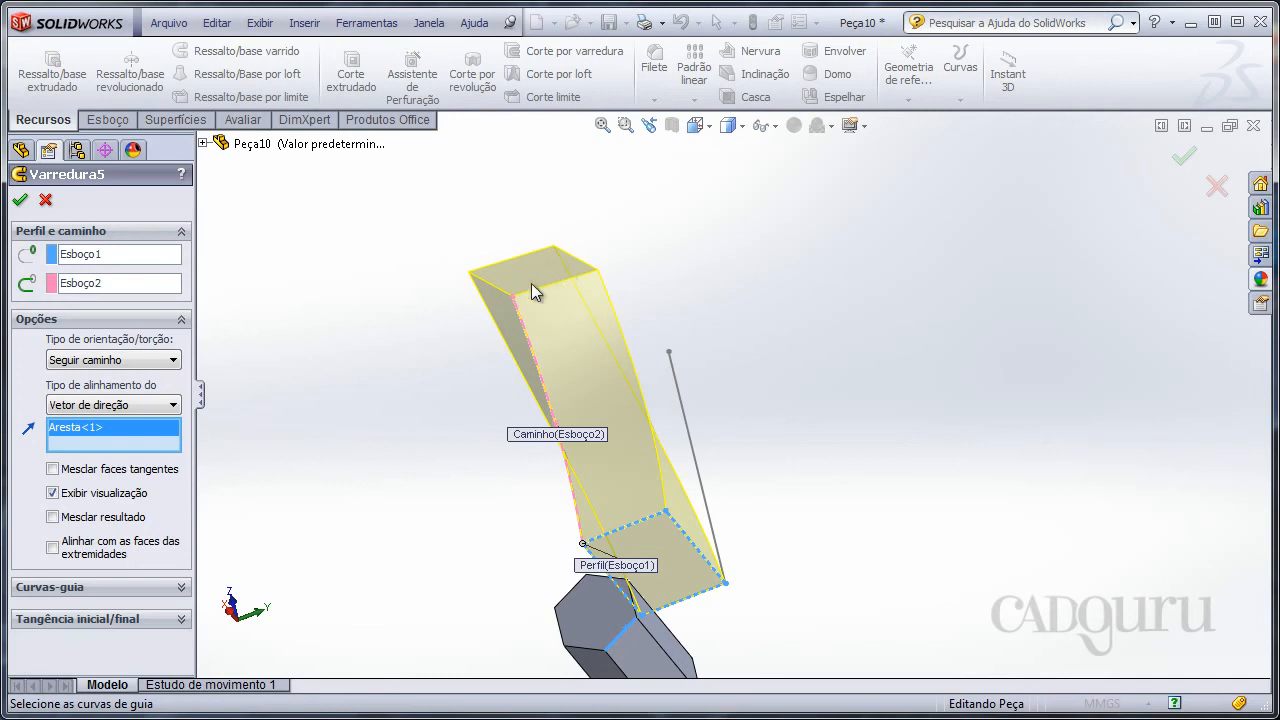
pyautogui.keyDown('ctrl'); pyautogui.moveTo(553, 603); pyautogui.dragTo(546, 461, button='middle'); pyautogui.keyUp('ctrl')
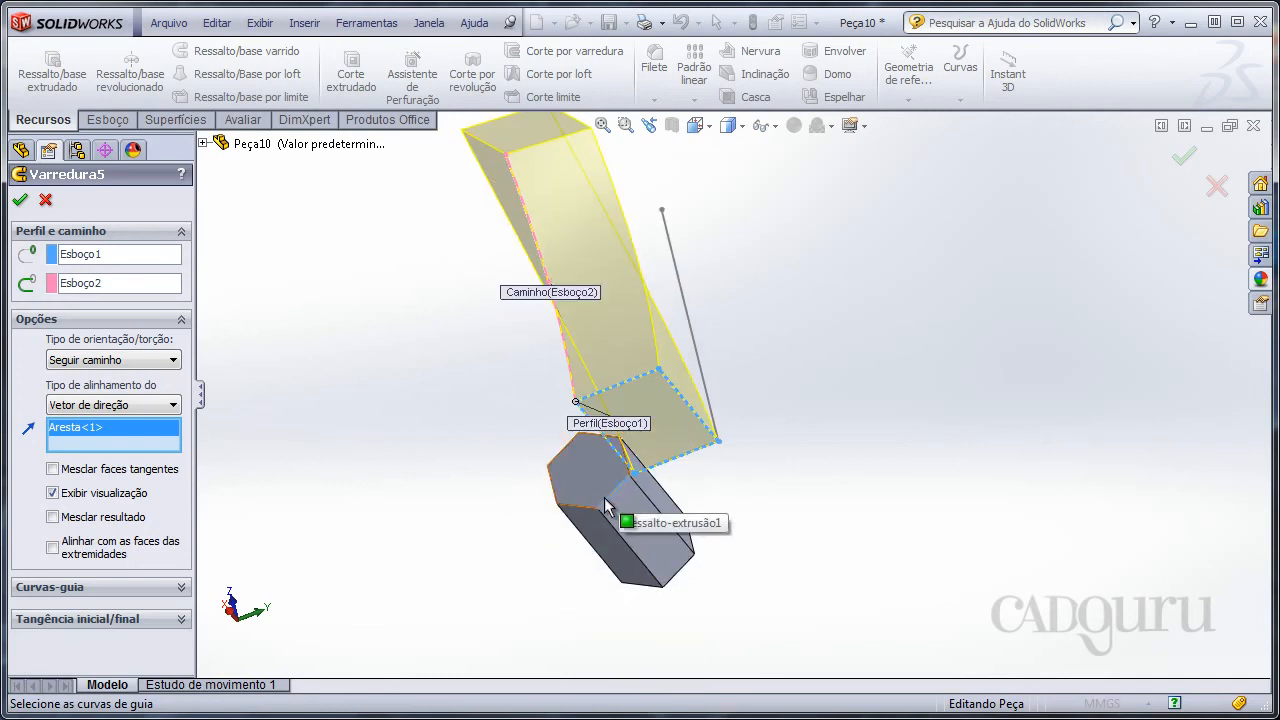
pyautogui.moveTo(606, 494); pyautogui.dragTo(422, 454, button='middle')
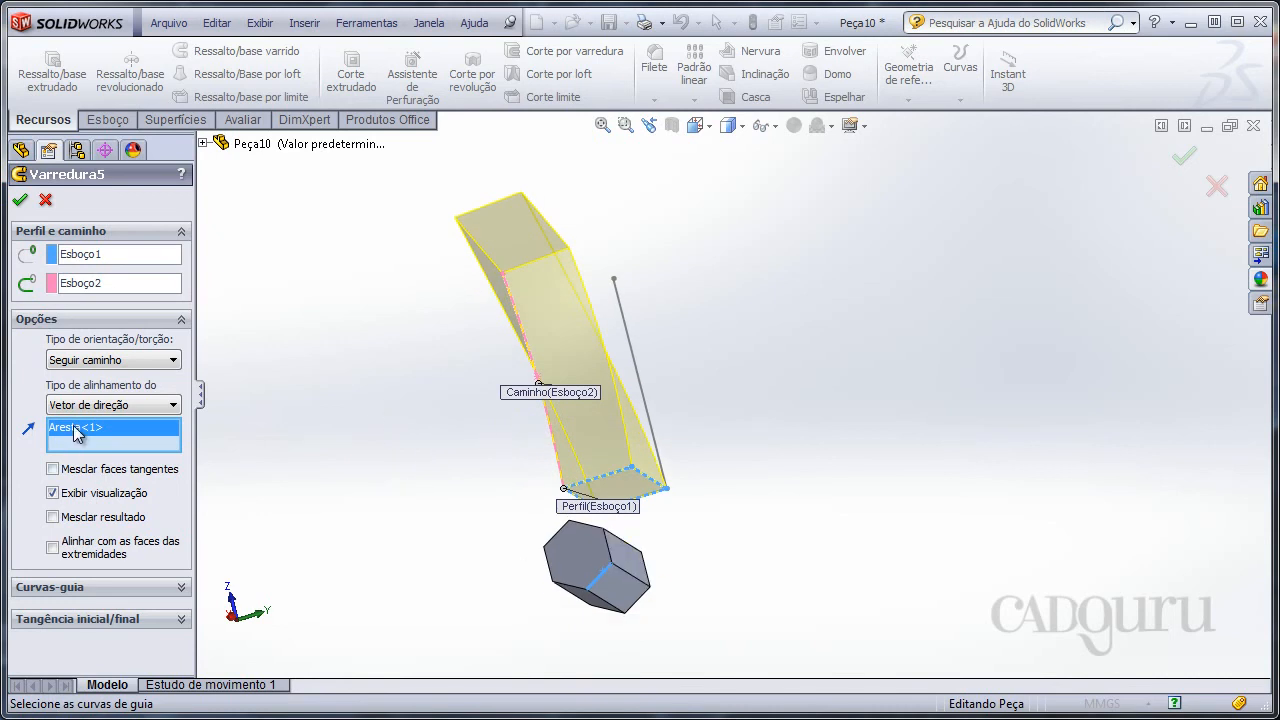
# Replace the sweep's direction vector with a different edge of the hexagonal prism's end face and apply the sweep.
pyautogui.press('Delete')
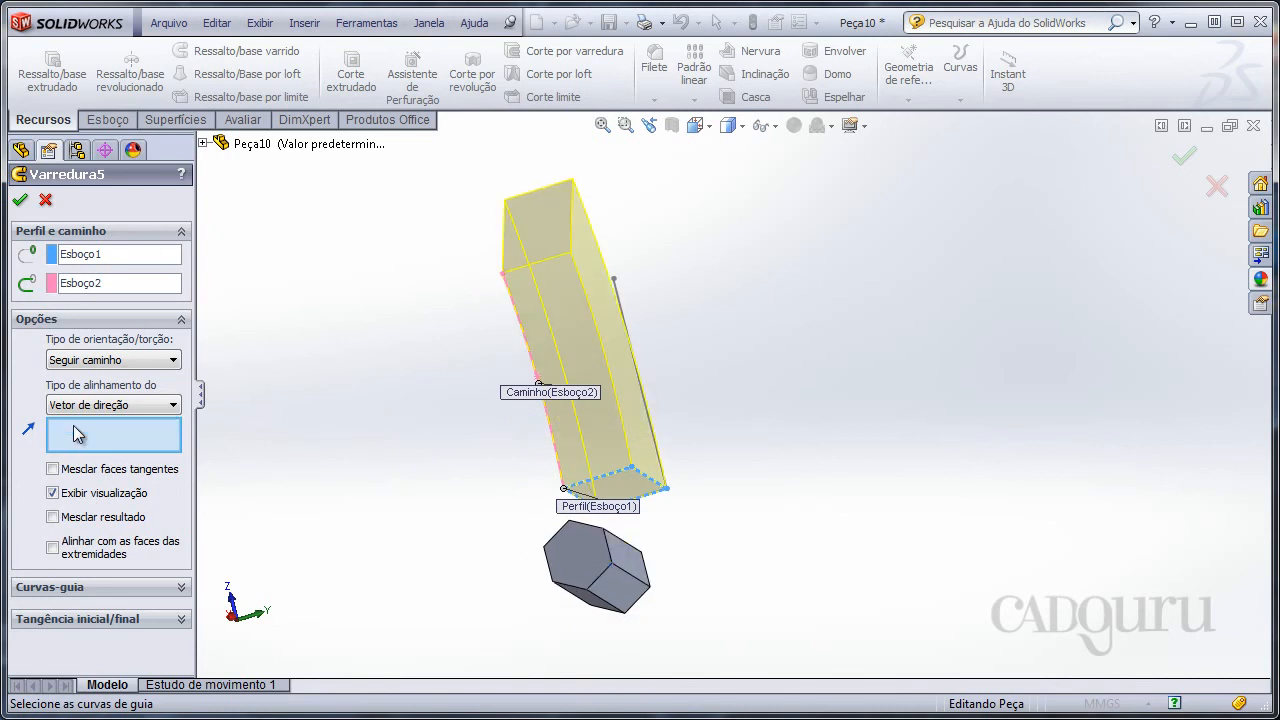
pyautogui.click(563, 587)
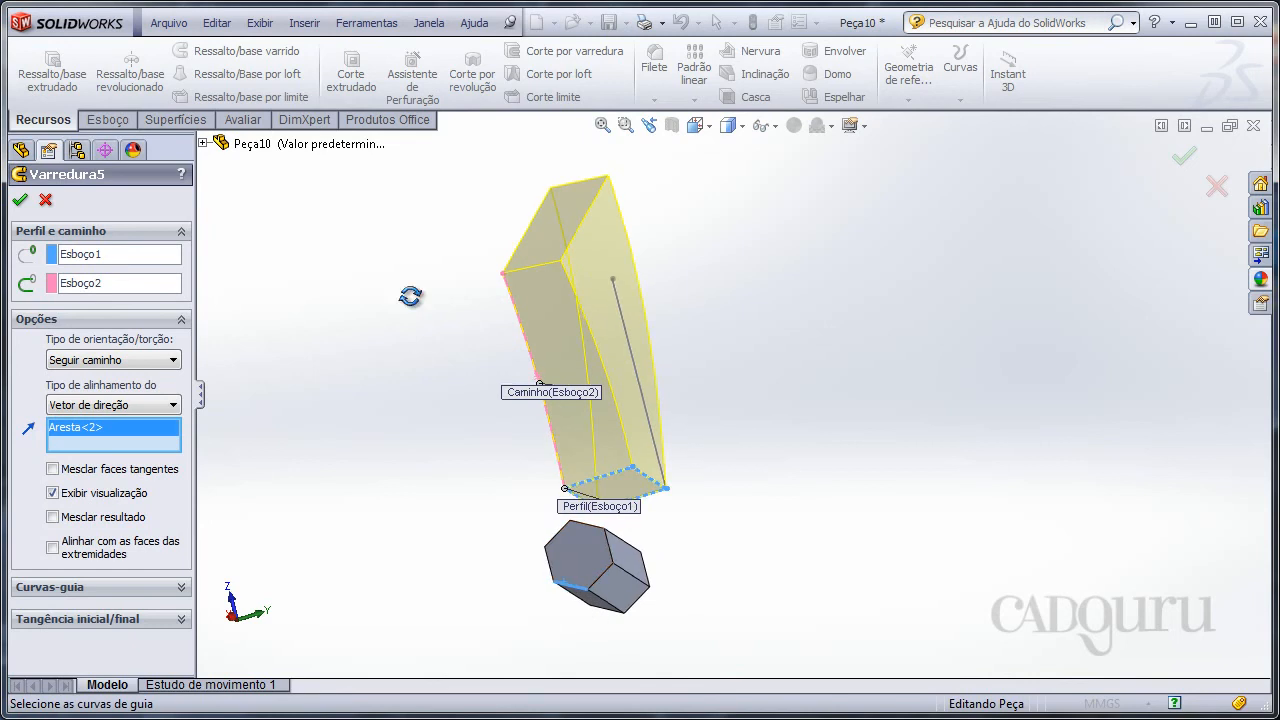
pyautogui.moveTo(409, 294); pyautogui.dragTo(443, 352, button='middle')
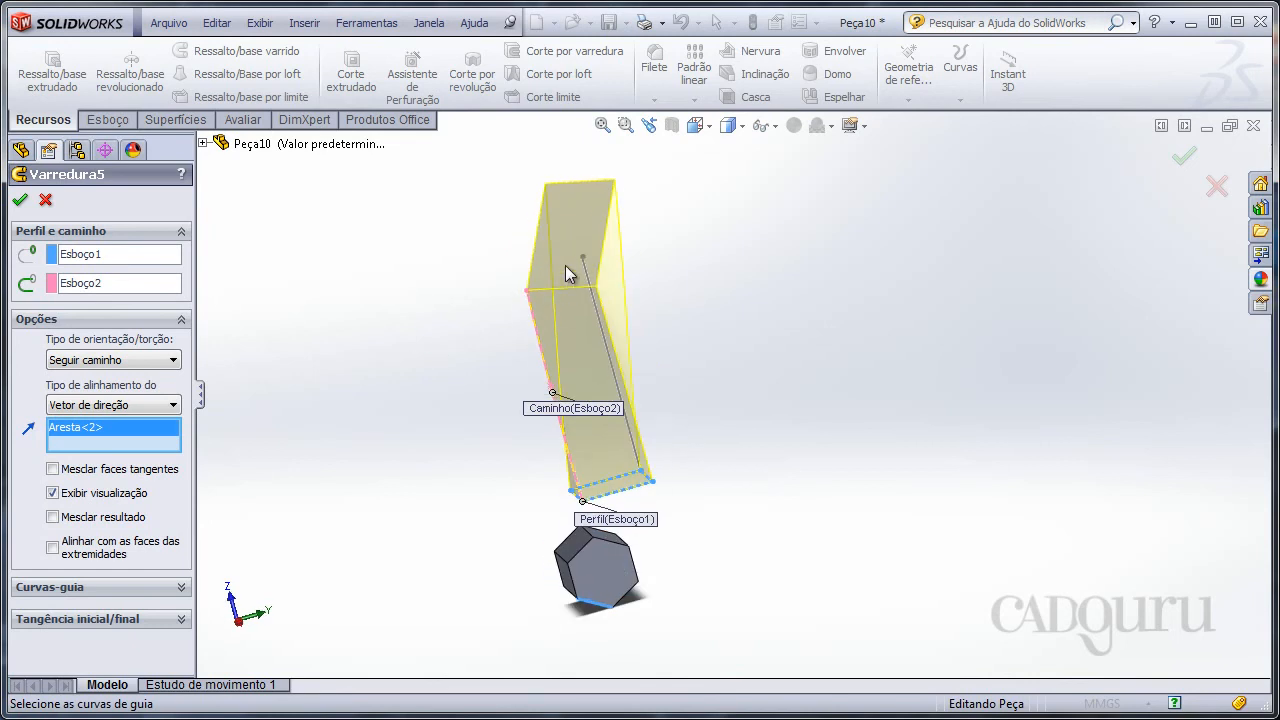
pyautogui.moveTo(668, 568); pyautogui.dragTo(671, 443, button='middle')
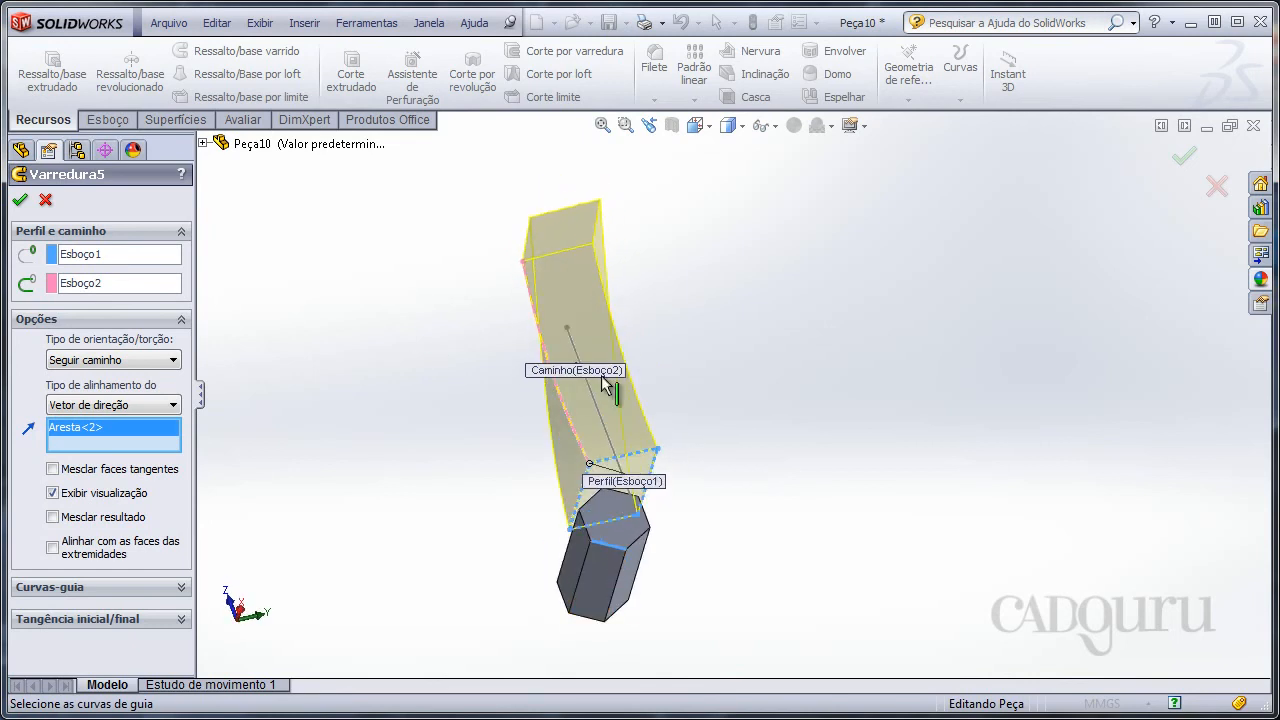
pyautogui.click(1185, 158)
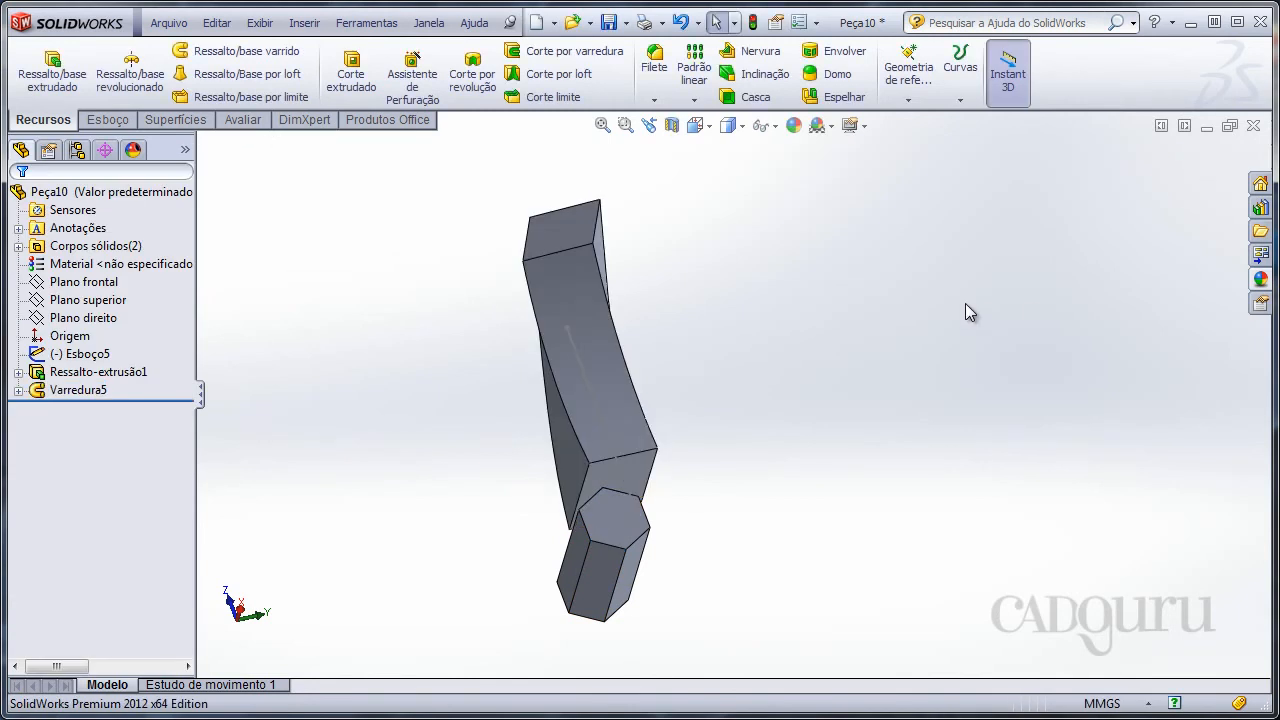
pyautogui.moveTo(966, 314); pyautogui.dragTo(544, 322, button='middle')
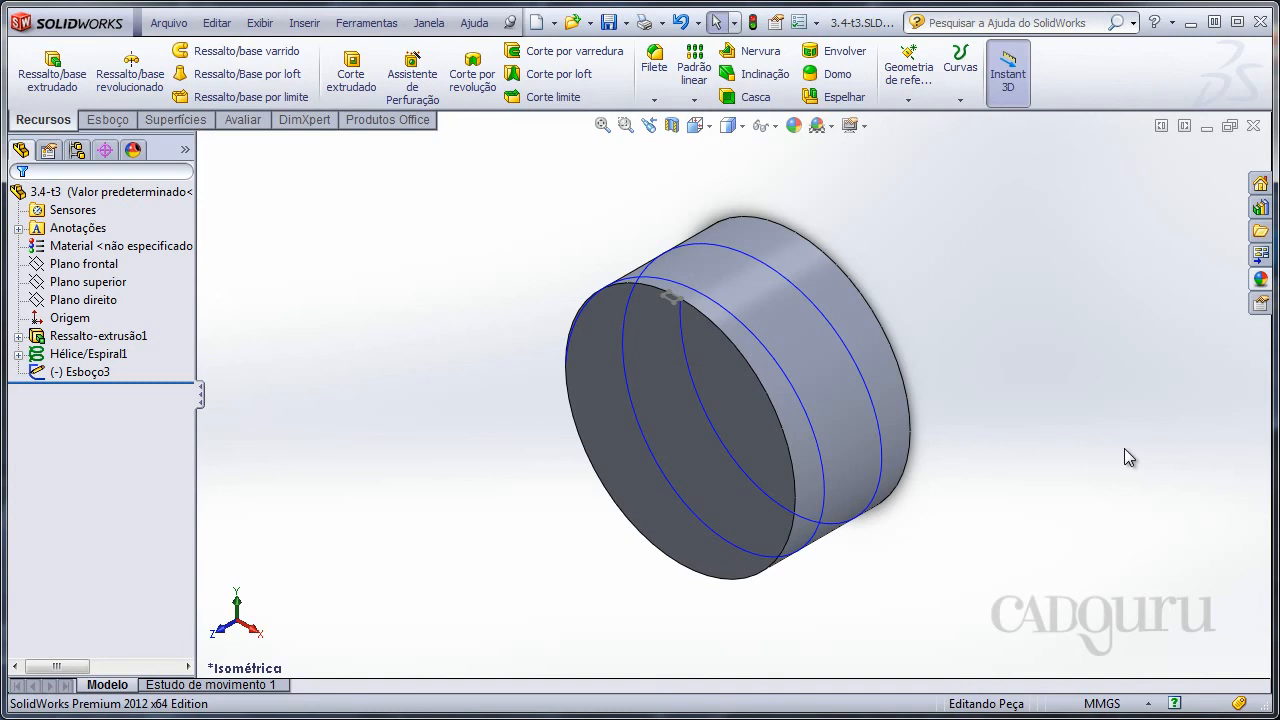
# Examine the cylinder in part 3.4-t3, the helix around it and the small profile sketch at the helix's start.
pyautogui.moveTo(476, 468); pyautogui.dragTo(606, 212, button='middle')
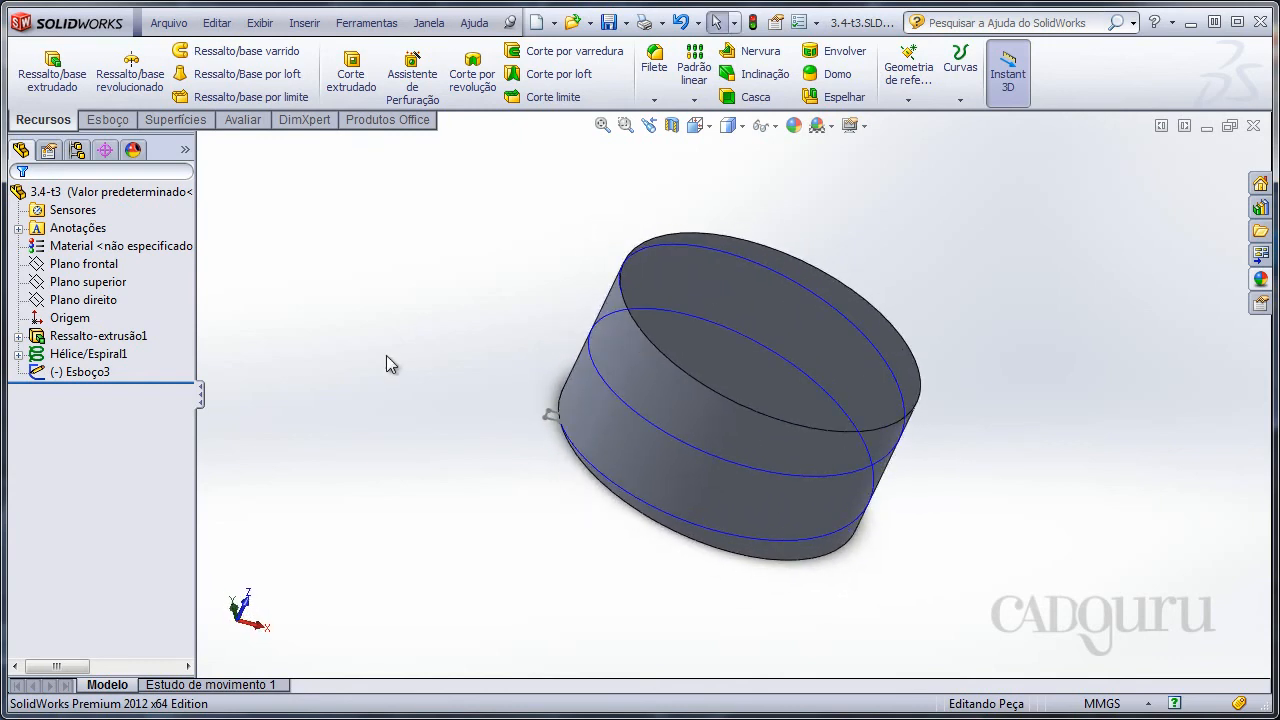
pyautogui.scroll(-1, 486, 440)
pyautogui.moveTo(543, 477); pyautogui.dragTo(761, 560, button='middle')
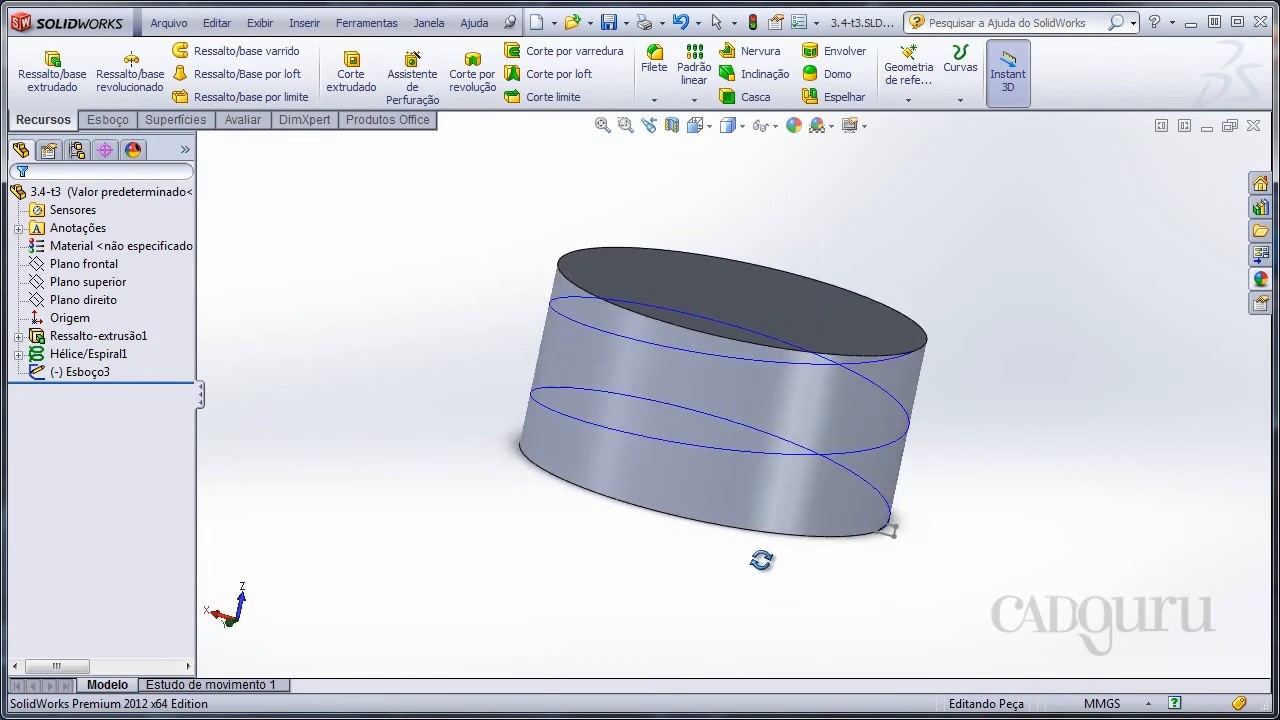
pyautogui.click(822, 515)
pyautogui.moveTo(556, 545); pyautogui.dragTo(586, 366, button='middle')
pyautogui.click(491, 505)
pyautogui.scroll(3, 708, 402)
pyautogui.keyDown('ctrl'); pyautogui.moveTo(900, 422); pyautogui.dragTo(635, 144, button='middle'); pyautogui.keyUp('ctrl')
pyautogui.scroll(-7, 789, 343)
pyautogui.moveTo(609, 440)
pyautogui.keyDown('ctrl'); pyautogui.mouseDown(button='middle')
pyautogui.moveTo(960, 591)
pyautogui.moveTo(978, 635)
pyautogui.mouseUp(button='middle'); pyautogui.keyUp('ctrl')
pyautogui.scroll(-1, 763, 503)
pyautogui.moveTo(763, 503)
pyautogui.mouseDown(button='middle')
pyautogui.moveTo(785, 429)
pyautogui.moveTo(803, 434)
pyautogui.moveTo(794, 463)
pyautogui.moveTo(771, 451)
pyautogui.moveTo(785, 476)
pyautogui.moveTo(774, 440)
pyautogui.moveTo(666, 463)
pyautogui.mouseUp(button='middle')
pyautogui.scroll(12, 733, 390)
pyautogui.scroll(2, 729, 418)
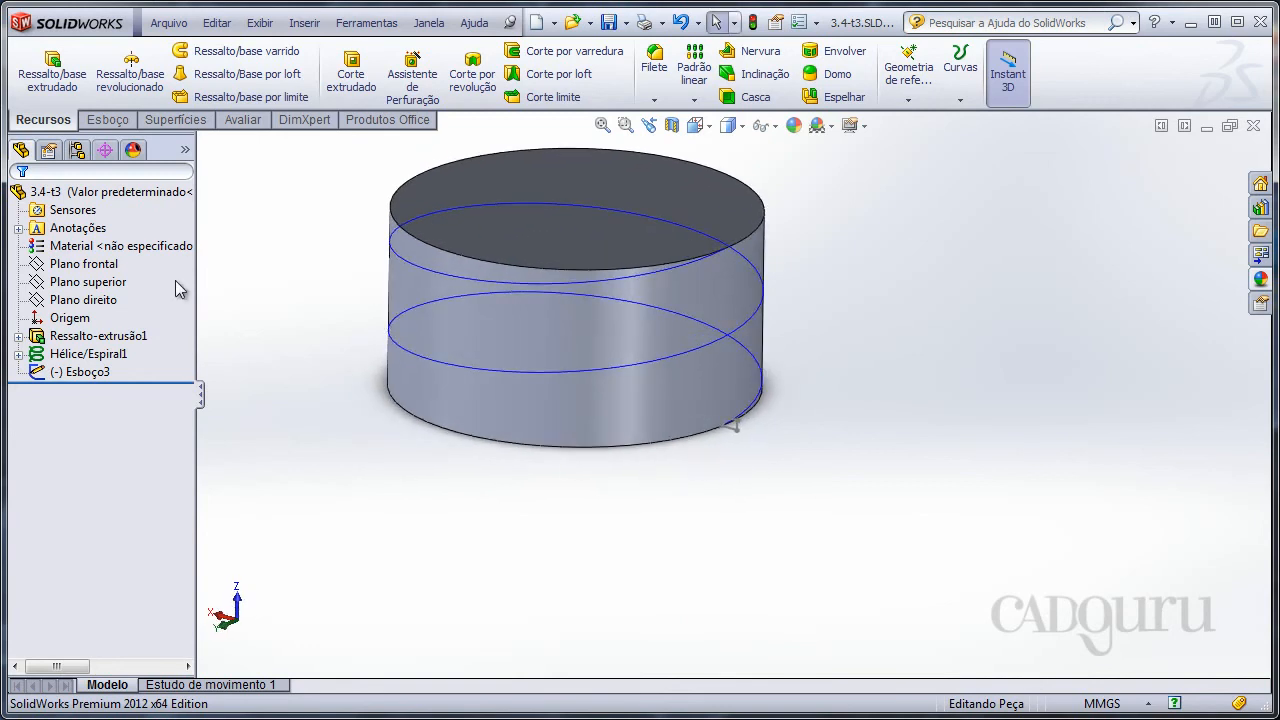
# Create a swept boss with the small sketch Esboço3 as the profile and the helix Hélice/Espiral1 as the path.
pyautogui.click(286, 51)
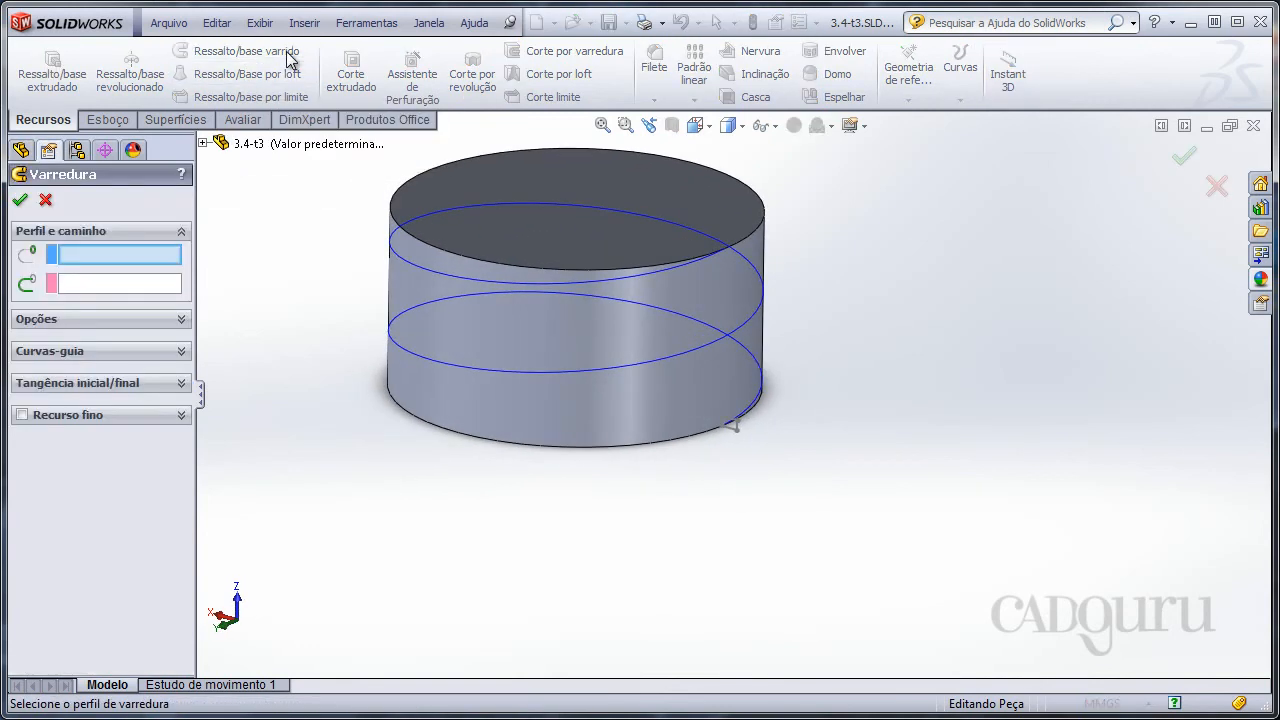
pyautogui.scroll(-3, 735, 398)
pyautogui.scroll(-3, 857, 347)
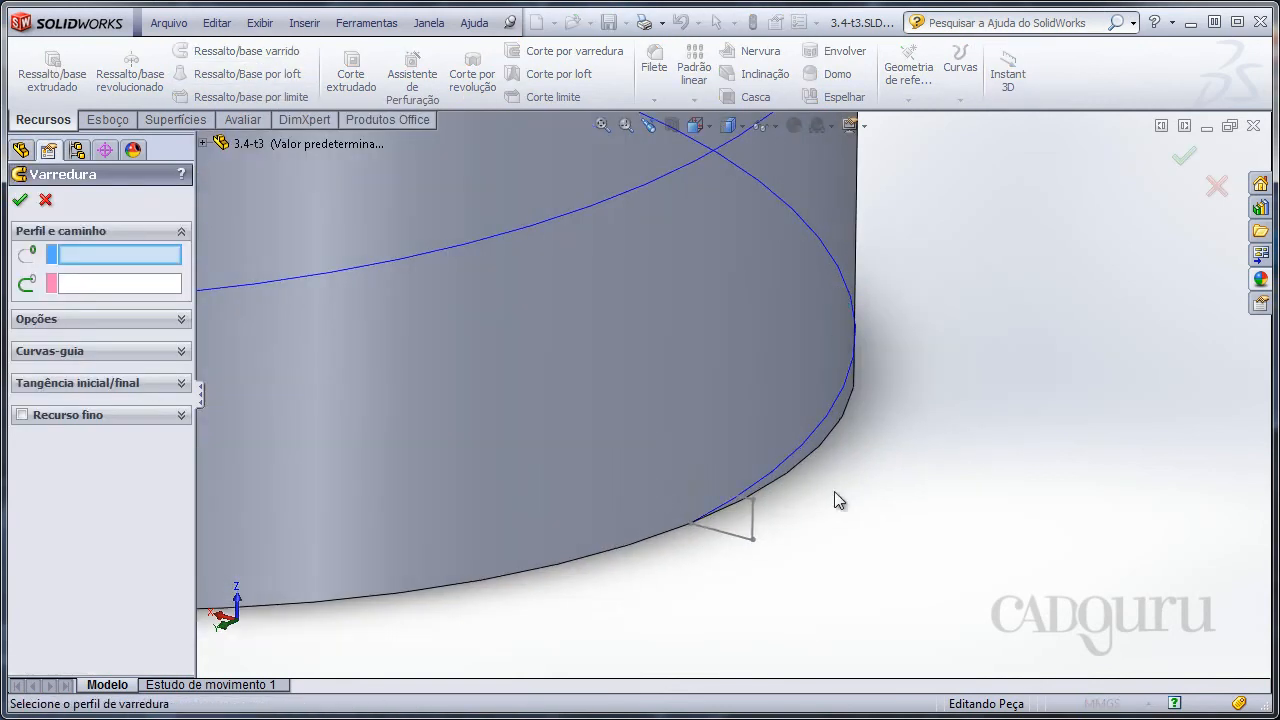
pyautogui.click(752, 520)
pyautogui.scroll(8, 900, 500)
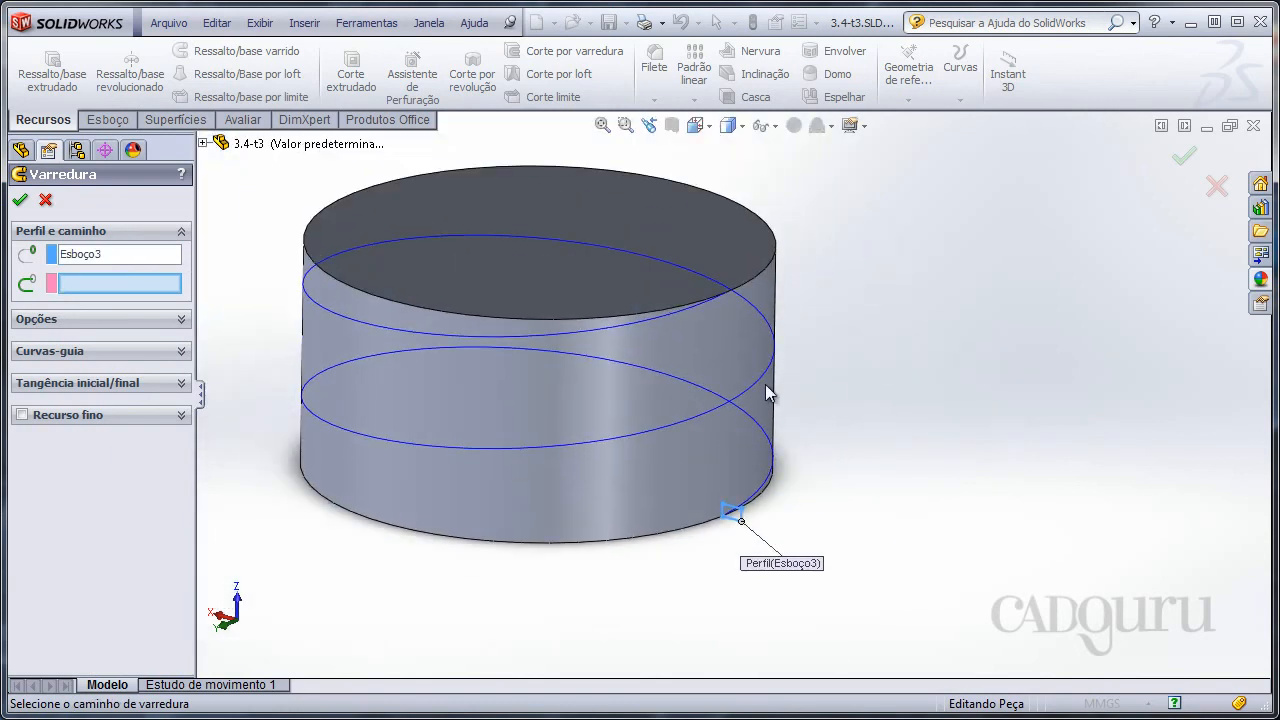
pyautogui.click(765, 392)
pyautogui.scroll(-4, 766, 398)
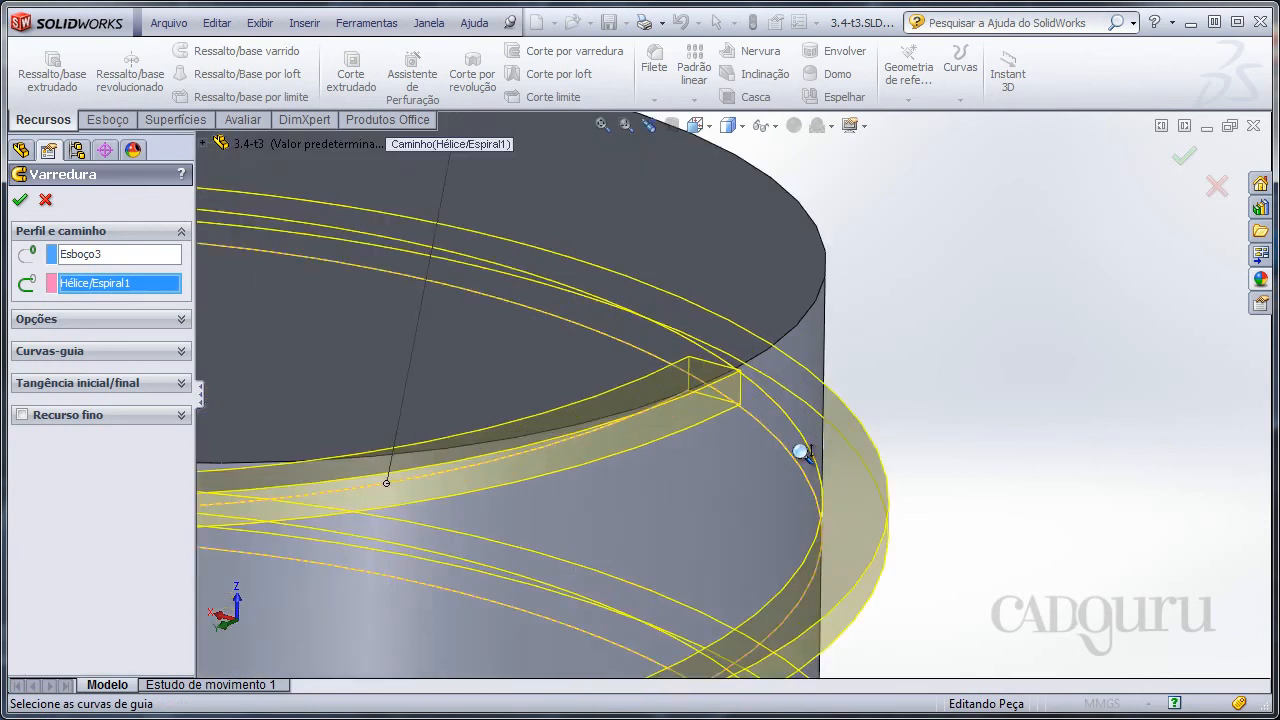
pyautogui.scroll(8, 803, 452)
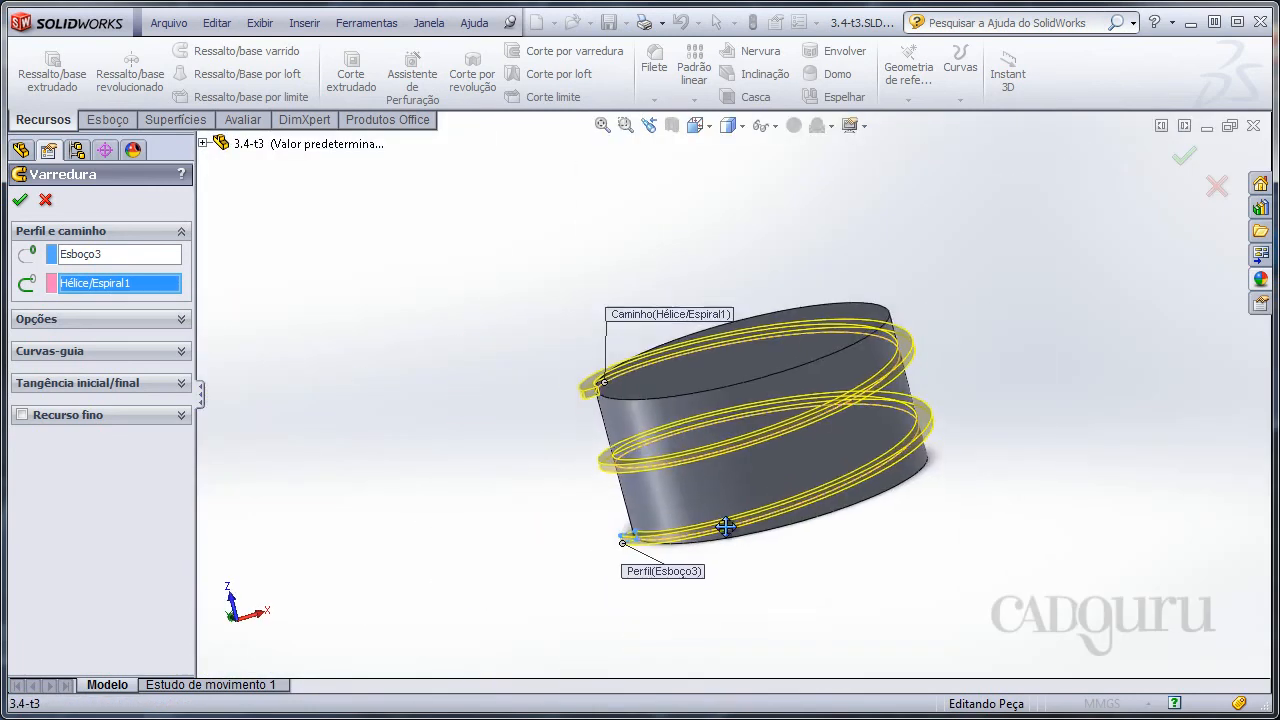
pyautogui.moveTo(725, 527); pyautogui.dragTo(765, 540, button='middle')
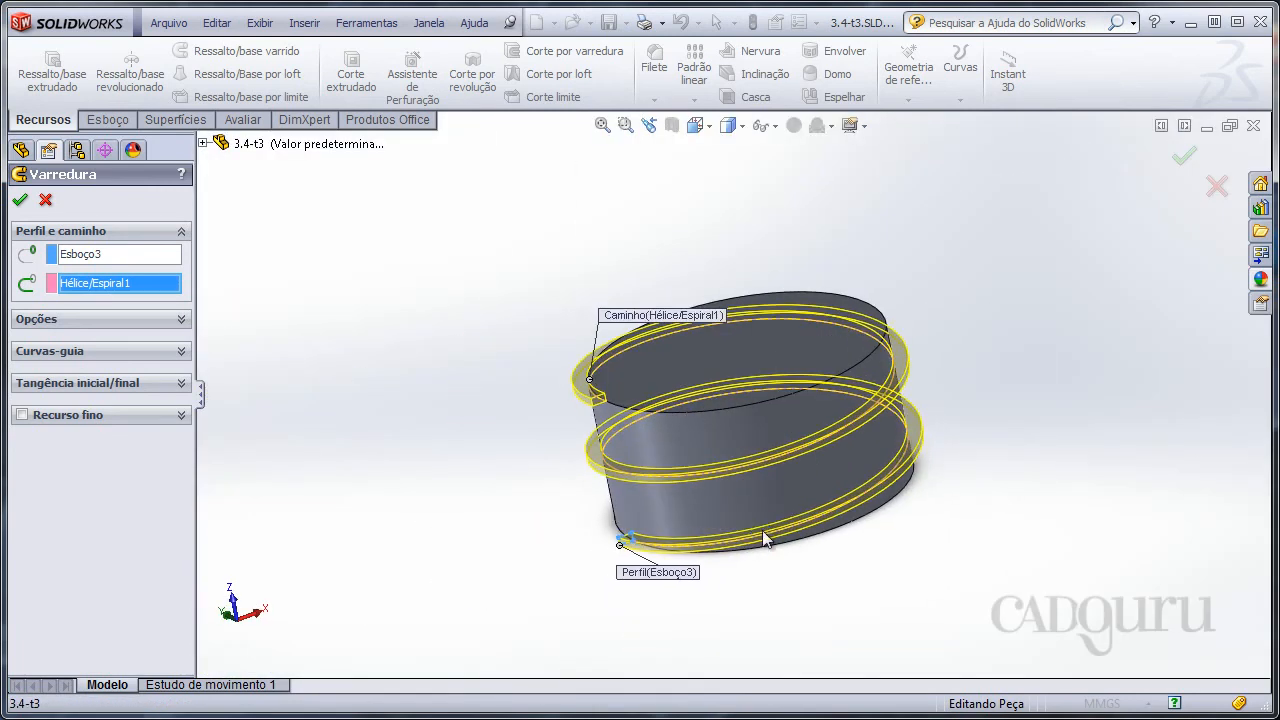
pyautogui.click(1184, 155)
# Examine how the helical sweep ends relative to the cylinder's end faces.
pyautogui.scroll(-4, 441, 446)
pyautogui.scroll(-5, 441, 446)
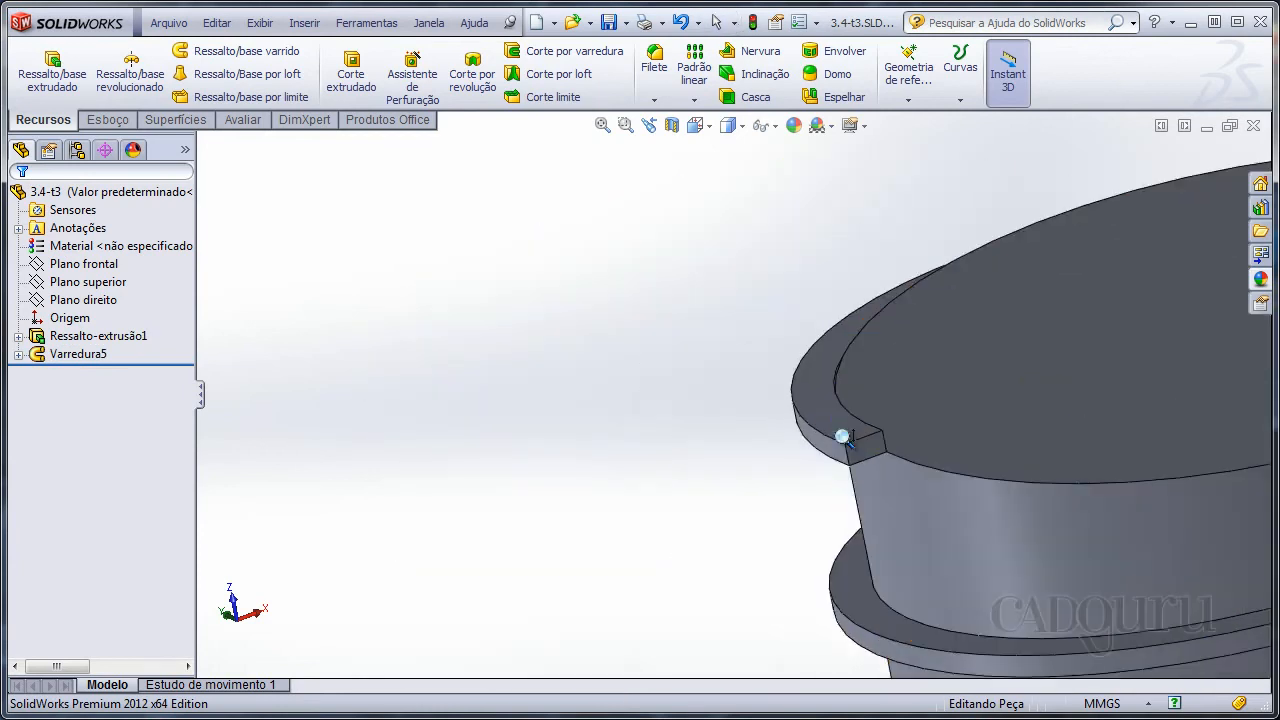
pyautogui.moveTo(660, 443); pyautogui.dragTo(1148, 430, button='middle')
pyautogui.scroll(5, 720, 269)
pyautogui.keyDown('ctrl'); pyautogui.moveTo(794, 374); pyautogui.dragTo(1004, 437, button='middle'); pyautogui.keyUp('ctrl')
pyautogui.keyDown('ctrl'); pyautogui.moveTo(1004, 437); pyautogui.dragTo(711, 341, button='middle'); pyautogui.keyUp('ctrl')
pyautogui.scroll(3, 481, 365)
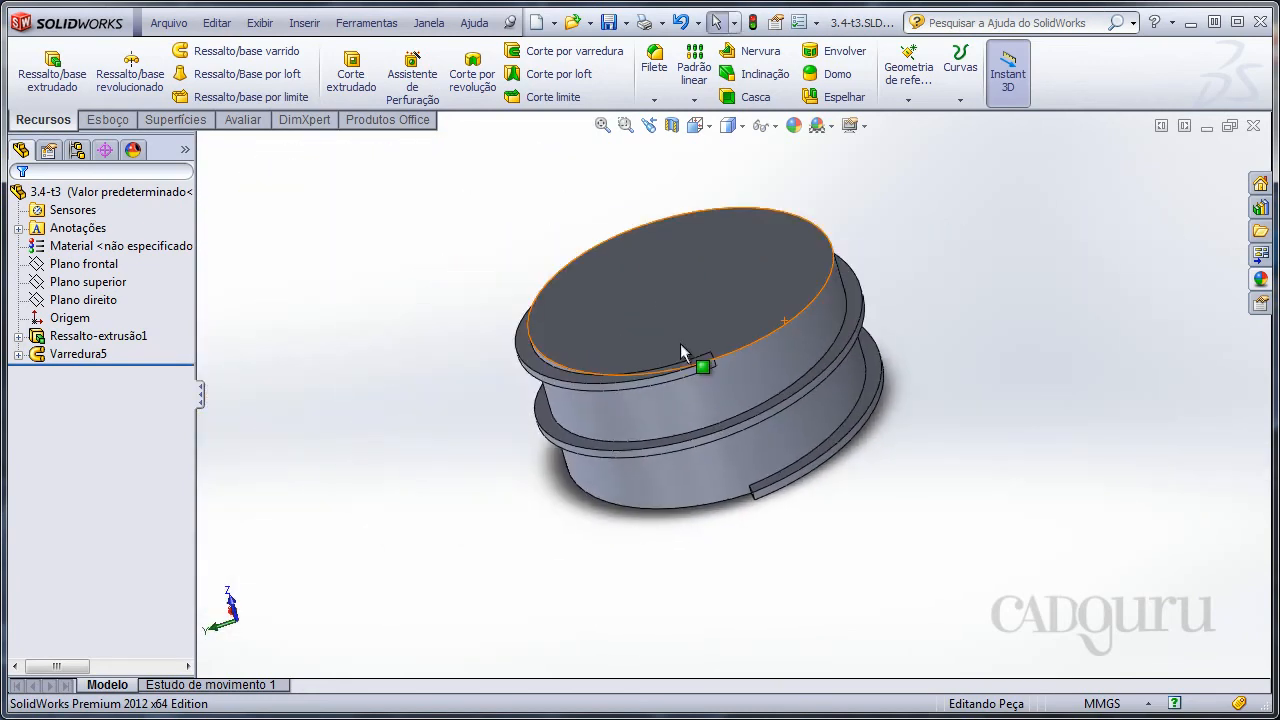
pyautogui.scroll(-4, 705, 400)
pyautogui.keyDown('ctrl'); pyautogui.moveTo(717, 400); pyautogui.dragTo(707, 404, button='middle'); pyautogui.keyUp('ctrl')
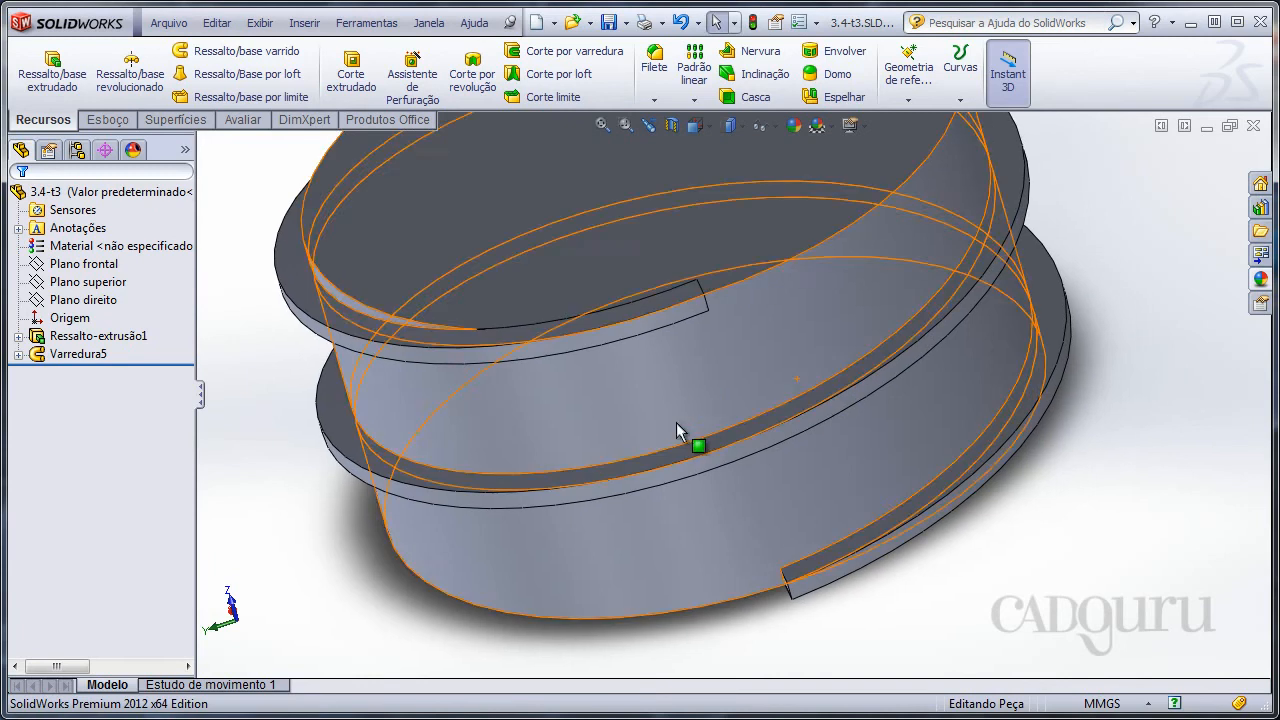
pyautogui.middleClick(634, 437)
pyautogui.moveTo(634, 437); pyautogui.dragTo(648, 361, button='middle')
pyautogui.scroll(4, 680, 352)
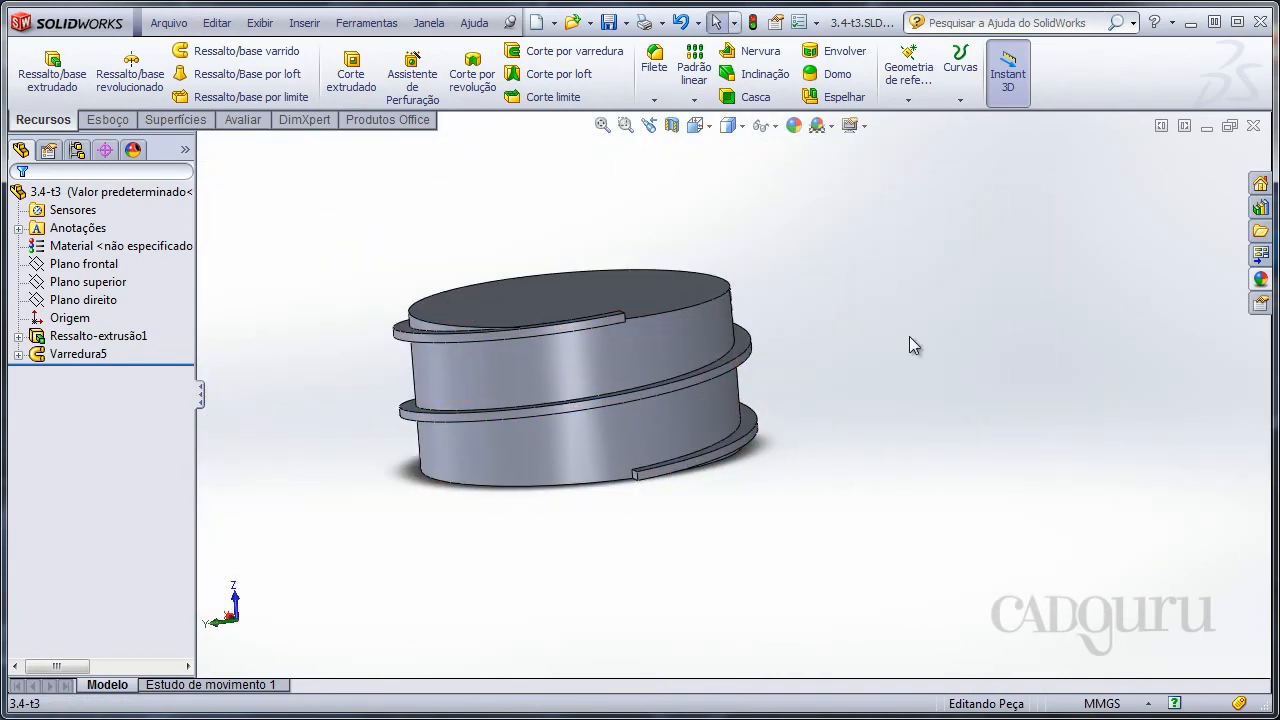
# Edit the helical sweep to enable Alinhar com as faces das extremidades and apply the change.
pyautogui.click(80, 354)
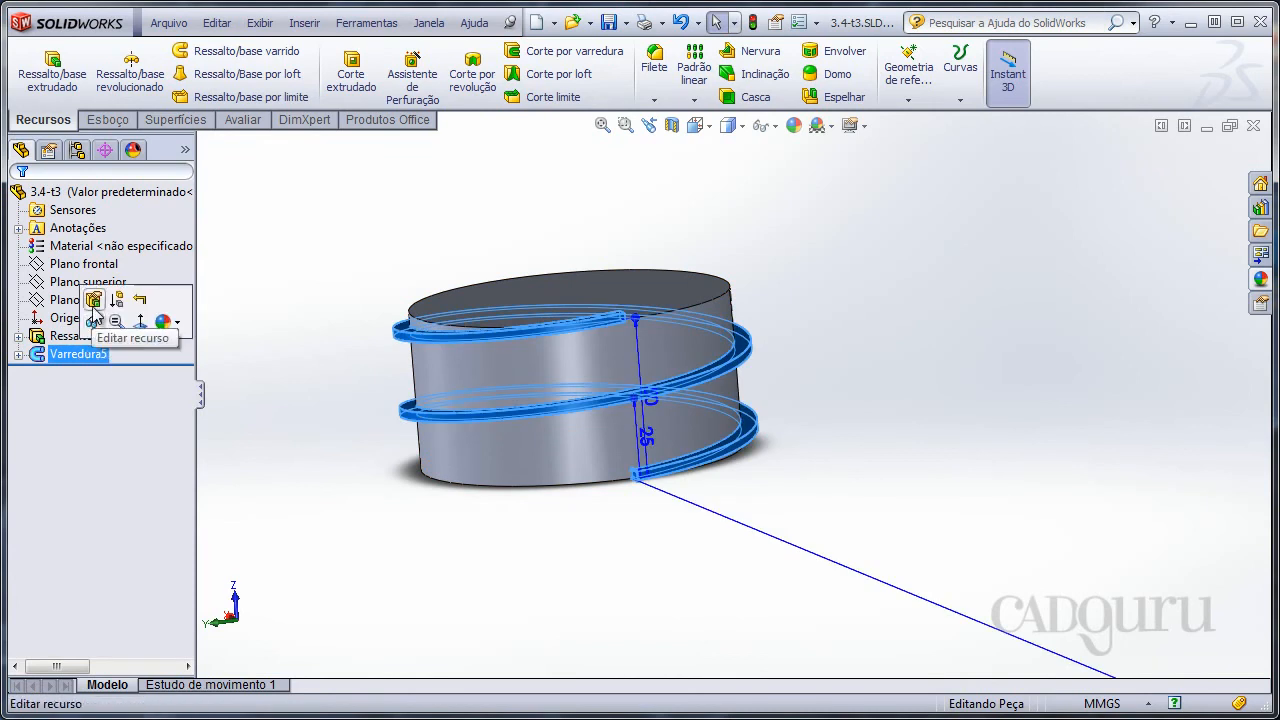
pyautogui.click(95, 302)
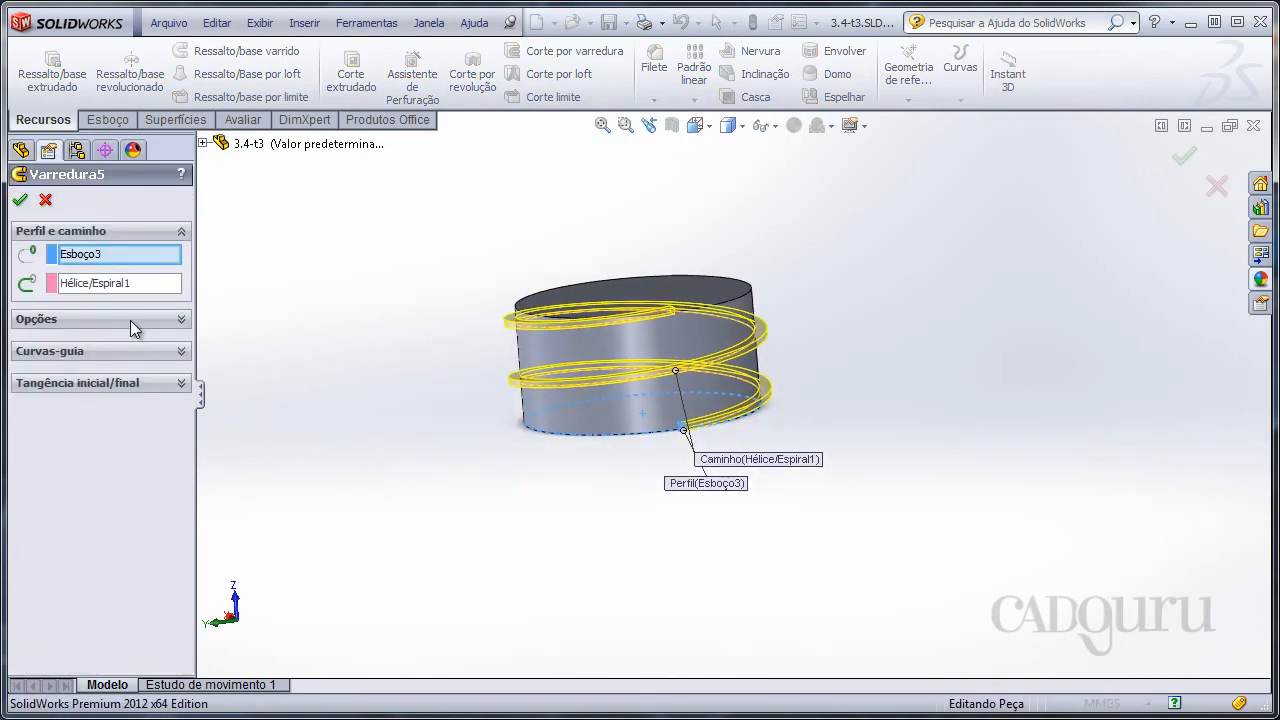
pyautogui.click(133, 320)
pyautogui.scroll(-3, 518, 484)
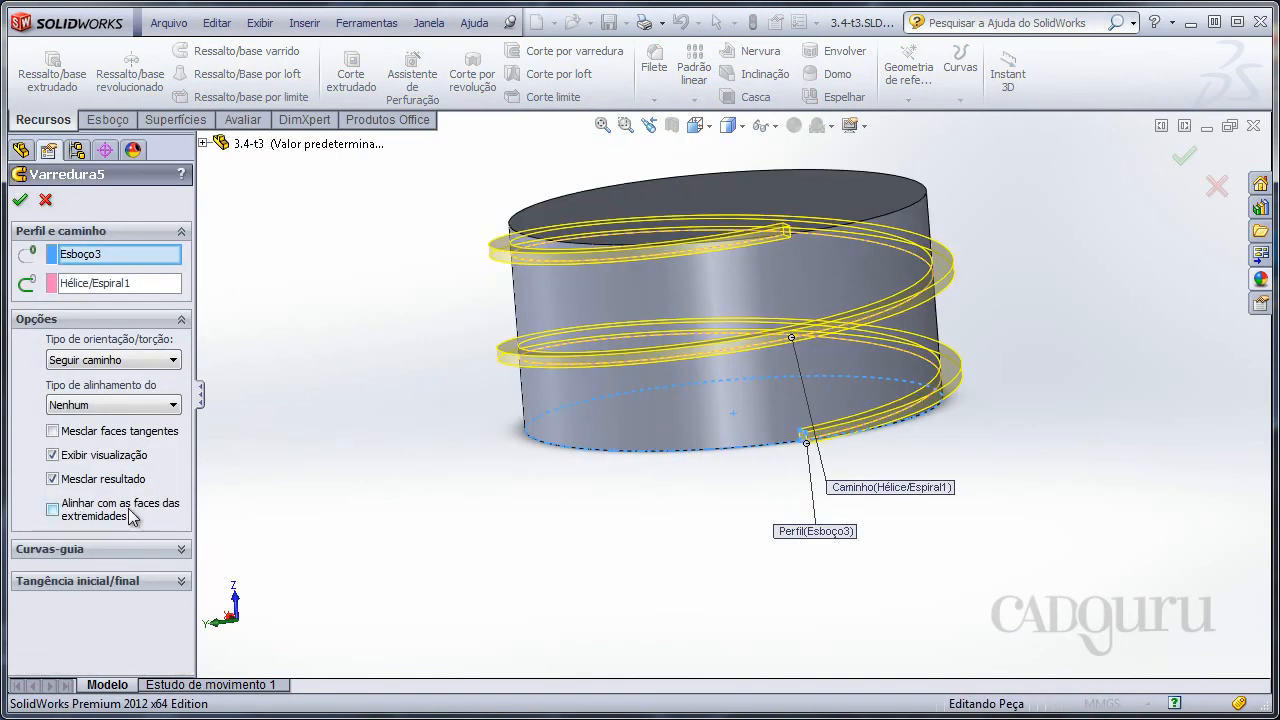
pyautogui.click(55, 513)
pyautogui.keyDown('shift'); pyautogui.moveTo(768, 460); pyautogui.dragTo(755, 345, button='middle'); pyautogui.keyUp('shift')
pyautogui.keyDown('ctrl'); pyautogui.moveTo(730, 228); pyautogui.dragTo(850, 384, button='middle'); pyautogui.keyUp('ctrl')
pyautogui.keyDown('ctrl'); pyautogui.moveTo(816, 382); pyautogui.dragTo(616, 371, button='middle'); pyautogui.keyUp('ctrl')
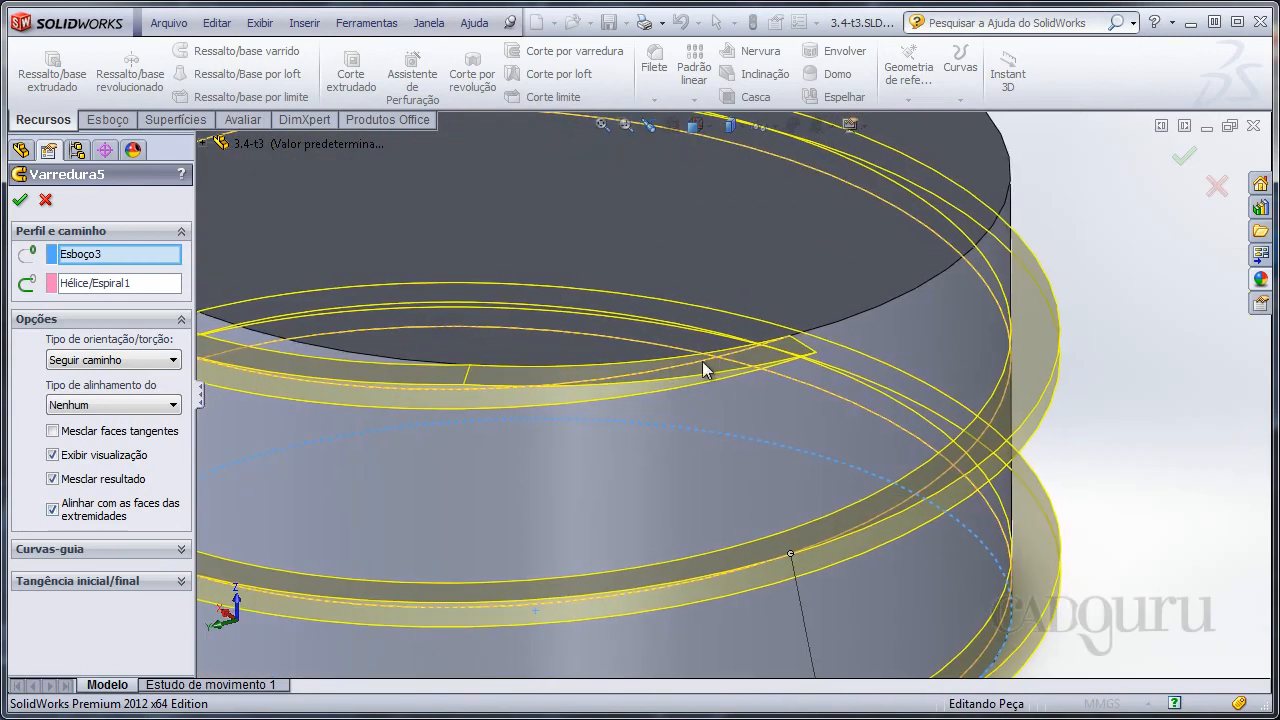
pyautogui.click(1183, 156)
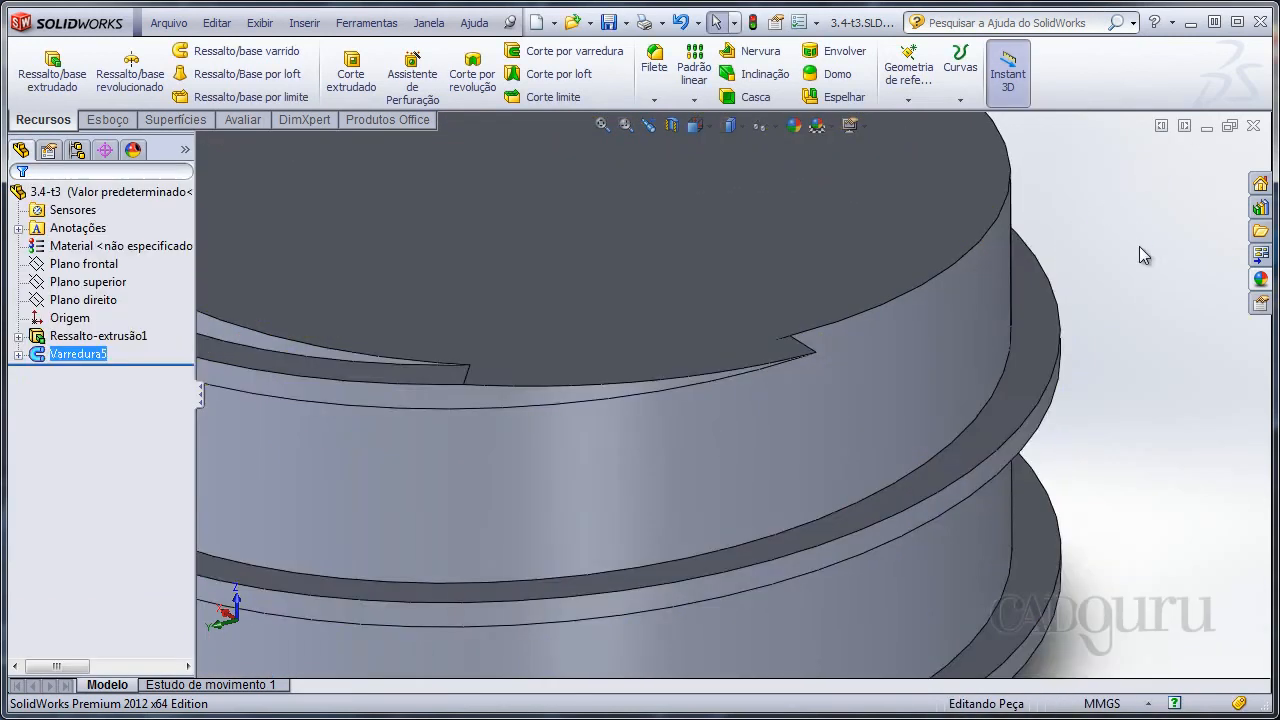
# Examine how both ends of the helical sweep meet the cylinder's end faces, finishing in the isometric view.
pyautogui.scroll(2, 1018, 334)
pyautogui.scroll(-4, 806, 324)
pyautogui.middleClick(804, 323)
pyautogui.moveTo(804, 323); pyautogui.dragTo(768, 259, button='middle')
pyautogui.scroll(5, 763, 344)
pyautogui.scroll(1, 763, 344)
pyautogui.scroll(-5, 768, 259)
pyautogui.keyDown('ctrl'); pyautogui.moveTo(706, 462); pyautogui.dragTo(763, 323, button='middle'); pyautogui.keyUp('ctrl')
pyautogui.scroll(3, 723, 314)
pyautogui.scroll(-4, 737, 209)
pyautogui.scroll(3, 729, 274)
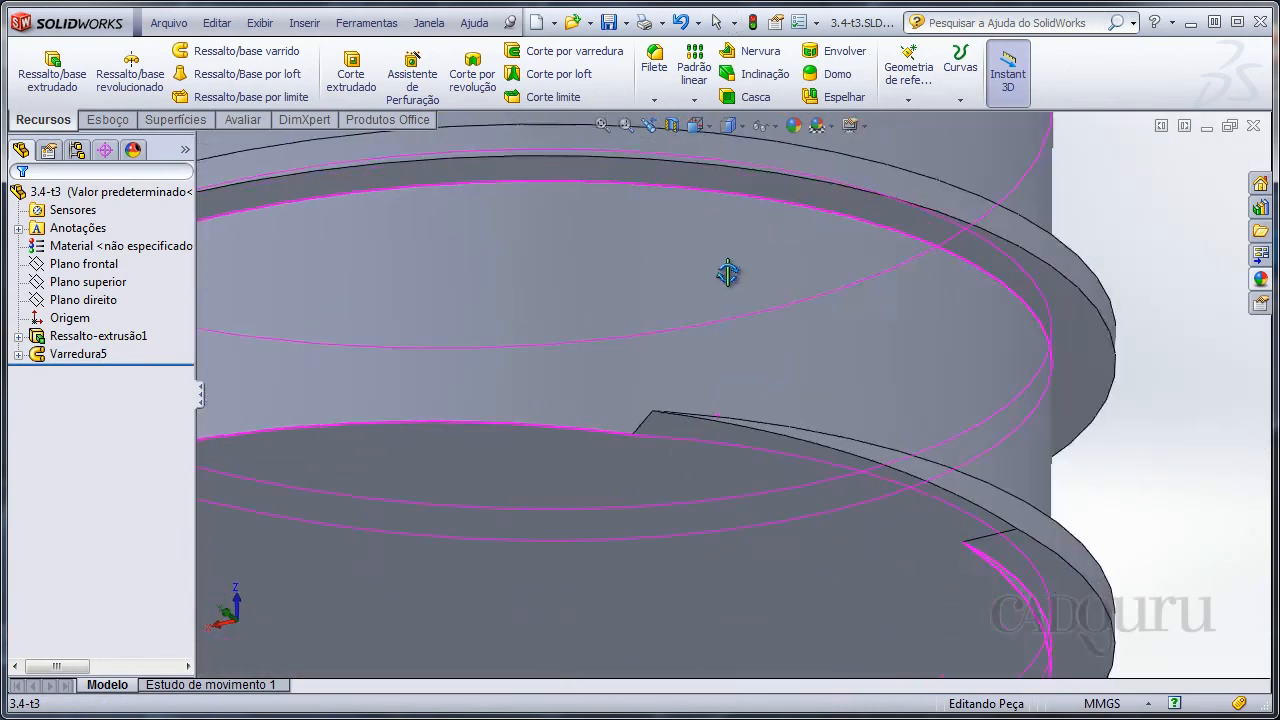
pyautogui.scroll(3, 722, 285)
pyautogui.scroll(-4, 764, 455)
pyautogui.scroll(3, 734, 337)
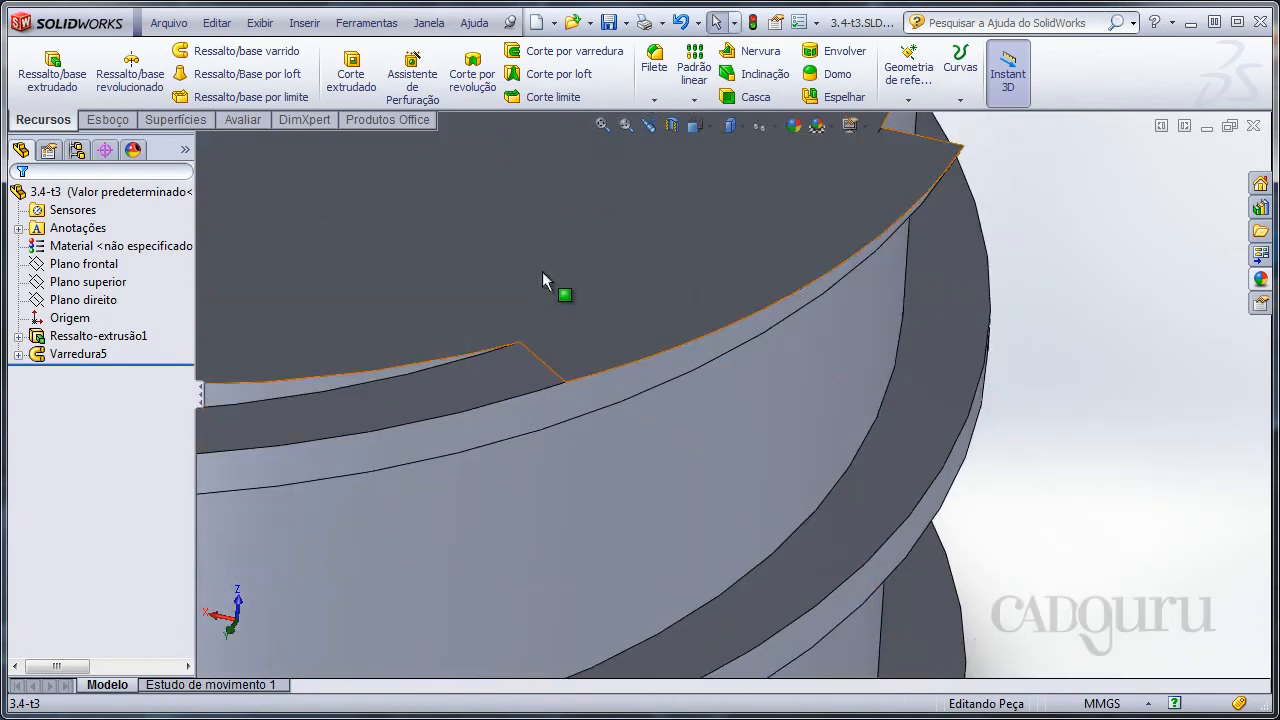
pyautogui.moveTo(570, 450); pyautogui.dragTo(586, 500, button='middle')
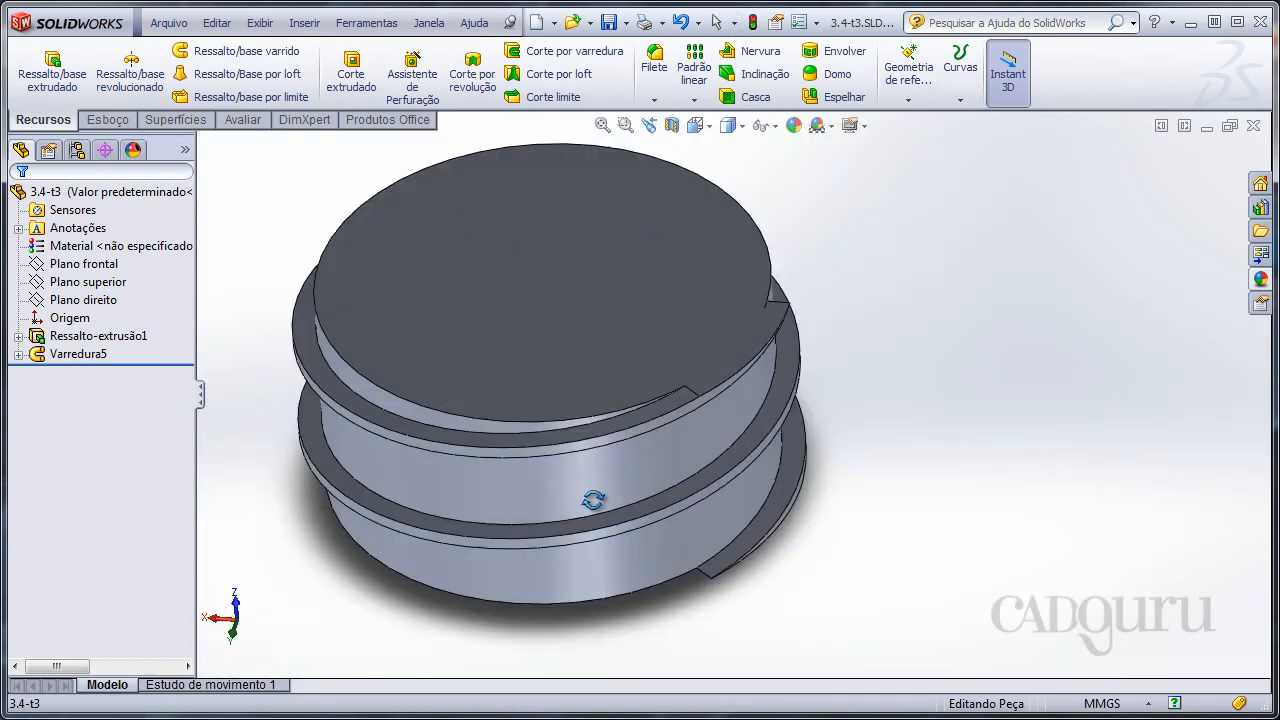
pyautogui.scroll(-2, 636, 462)
pyautogui.scroll(2, 636, 459)
pyautogui.moveTo(618, 431); pyautogui.dragTo(573, 428, button='middle')
pyautogui.scroll(3, 540, 320)
pyautogui.moveTo(556, 345); pyautogui.dragTo(586, 369, button='middle')
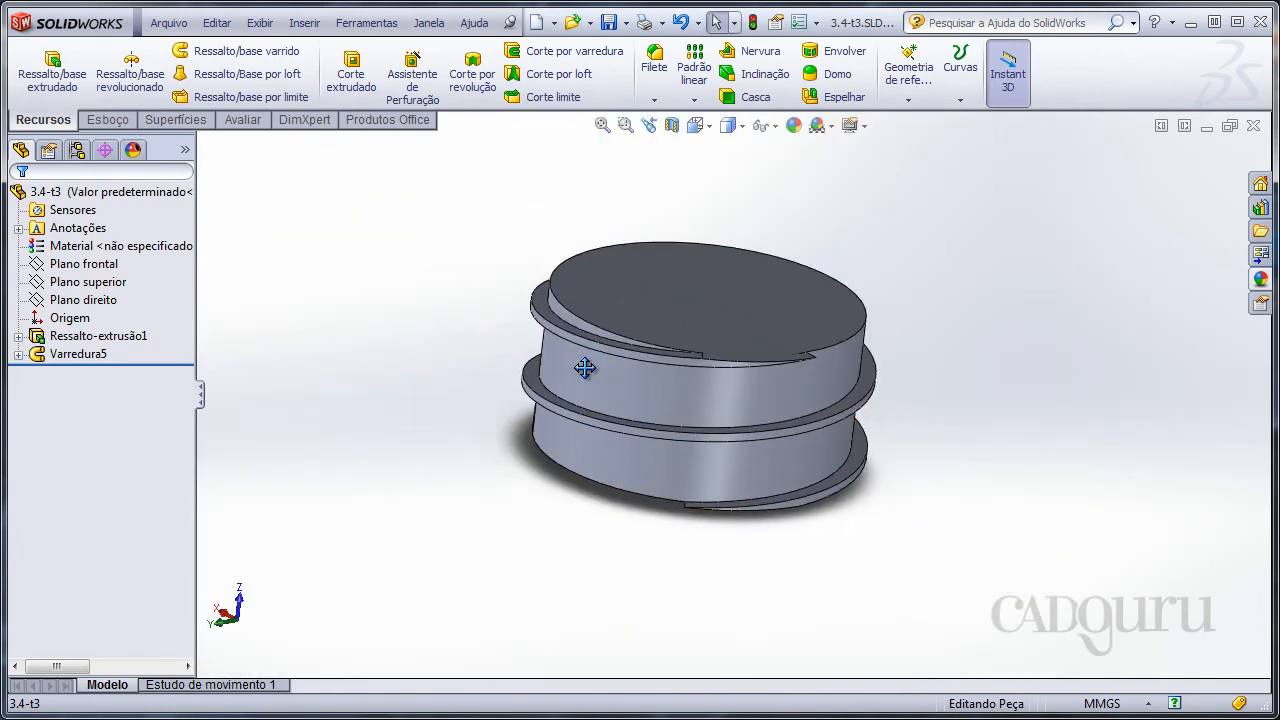
pyautogui.moveTo(576, 540); pyautogui.dragTo(597, 605, button='middle')
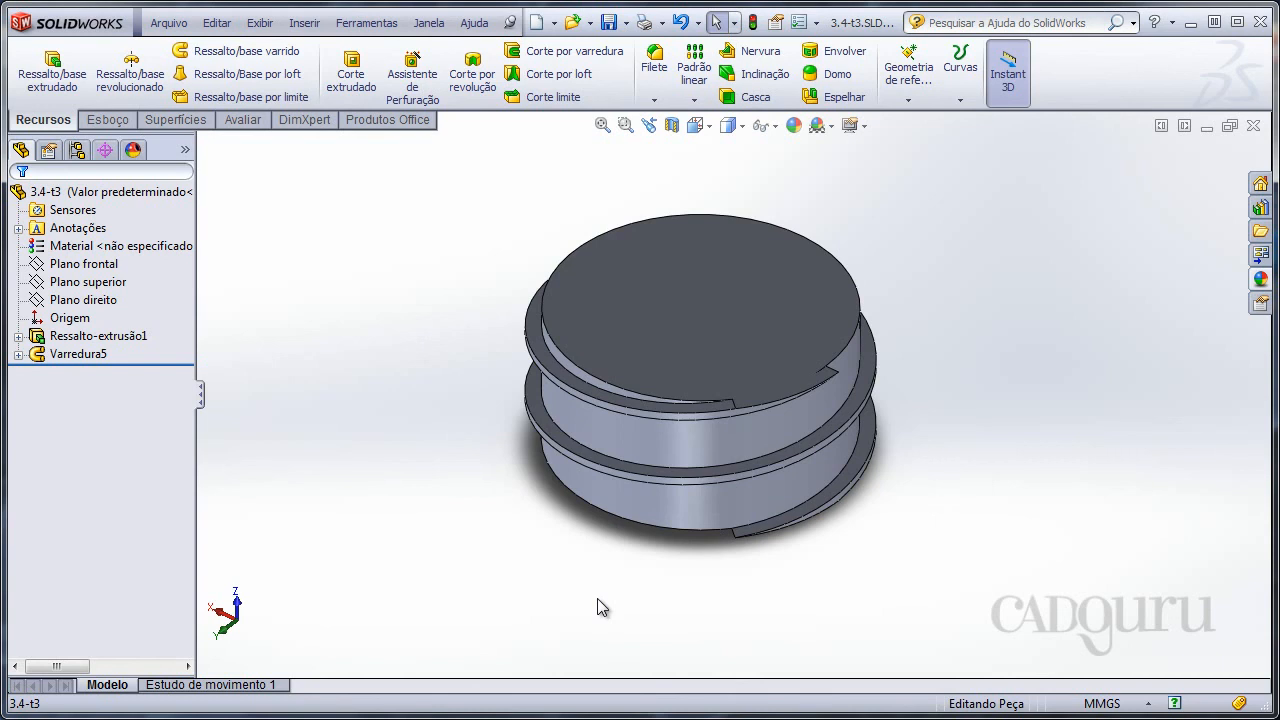
pyautogui.hotkey('ctrl', '7')
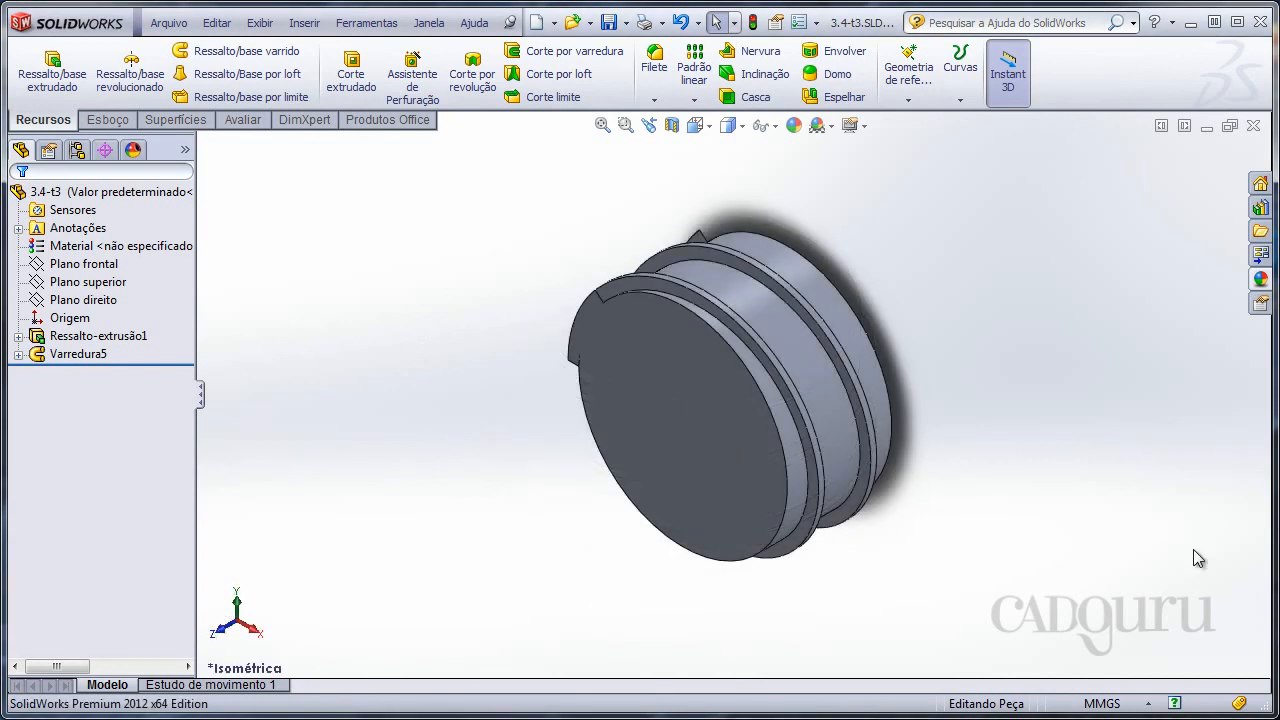